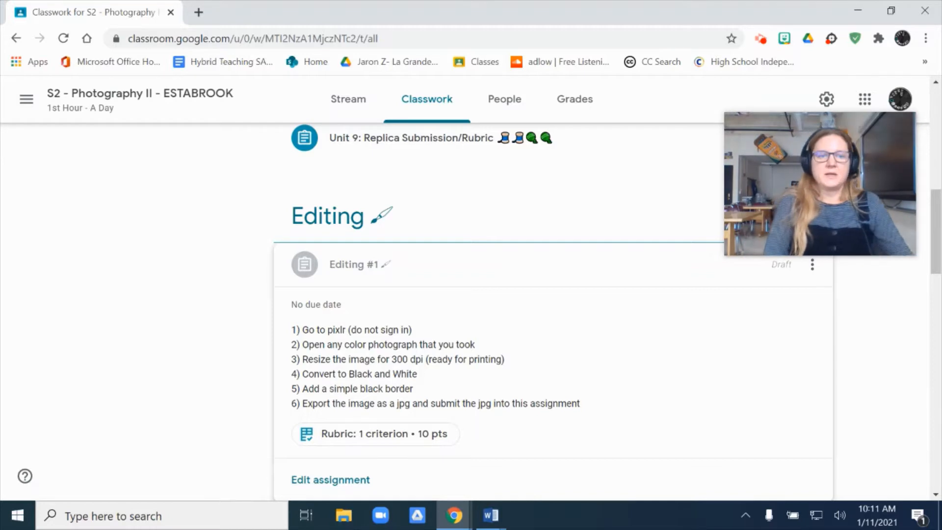
Step: Search the web for pixlr in a new browser tab and open the Pixlr.com photo editor site
click(197, 18)
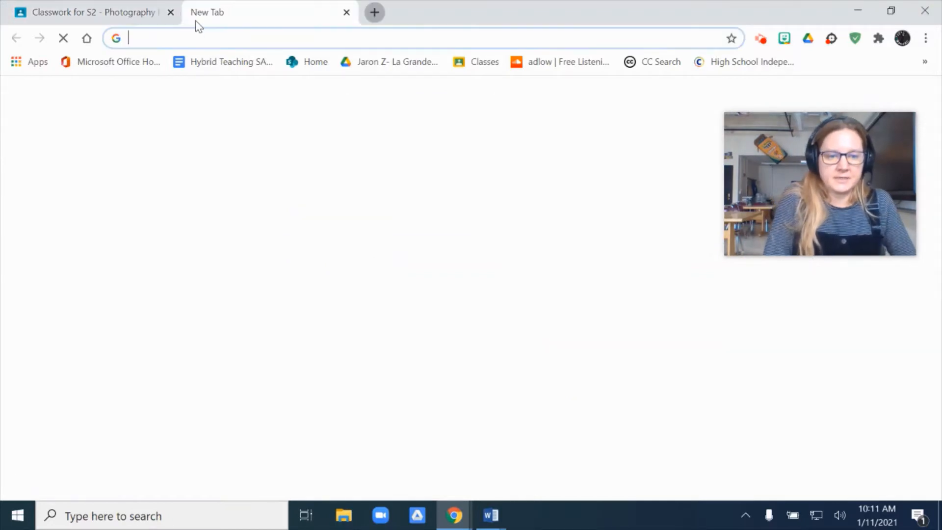
click(196, 40)
text(pixlr)
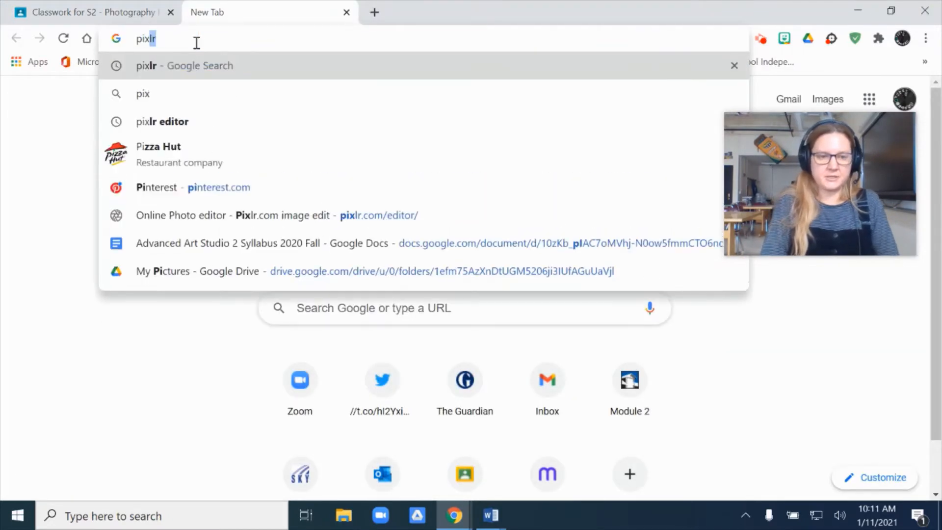
key(Return)
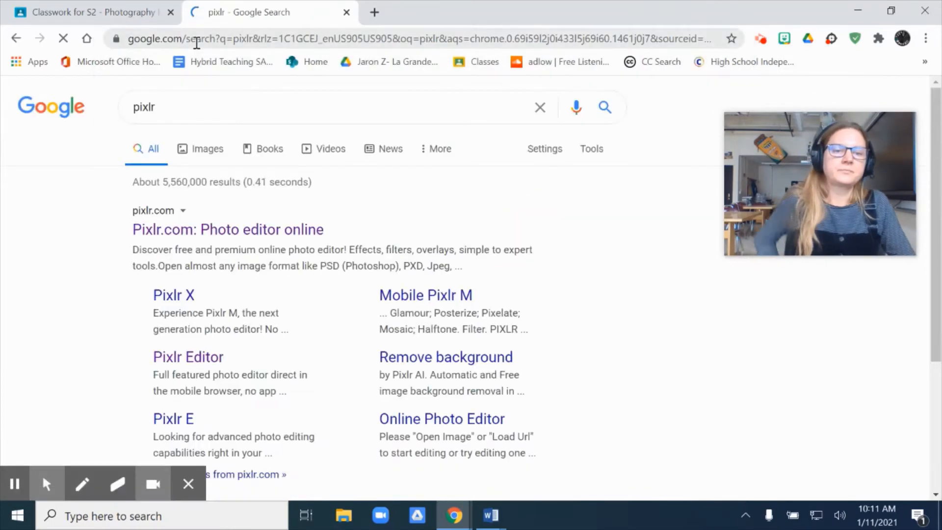
click(170, 240)
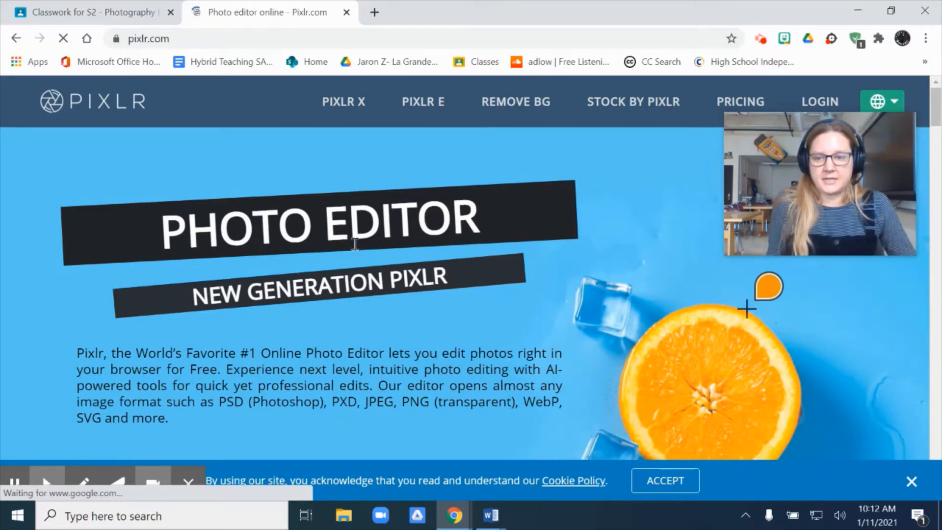
Step: Launch the advanced Pixlr E editor from the Pixlr home page
mouse_move(804, 163)
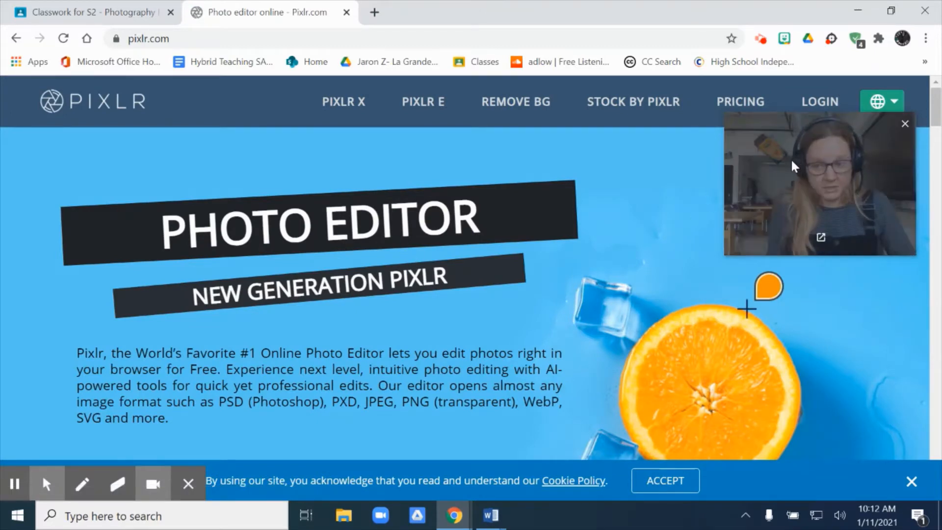
drag(836, 136, 844, 48)
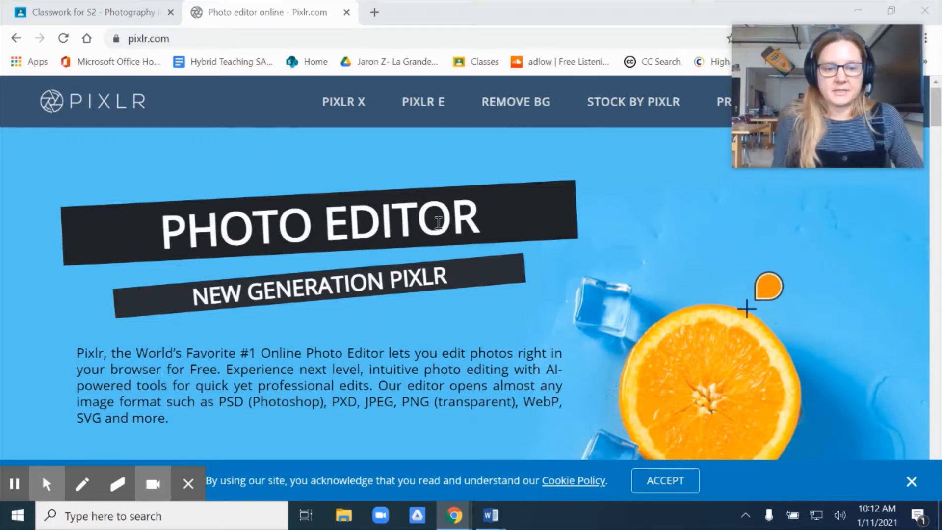
scroll(438, 222, down, 3)
scroll(438, 222, down, 2)
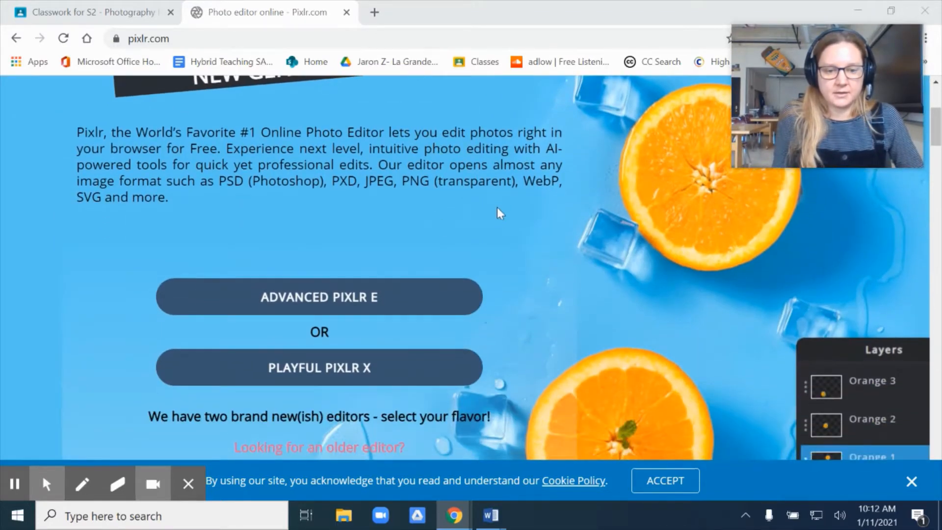
scroll(527, 225, down, 3)
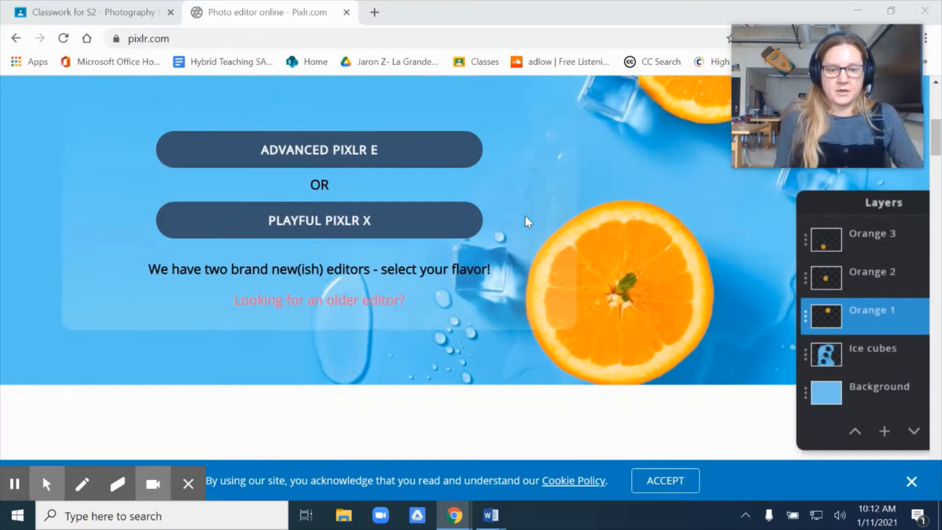
scroll(564, 186, up, 2)
scroll(563, 187, up, 2)
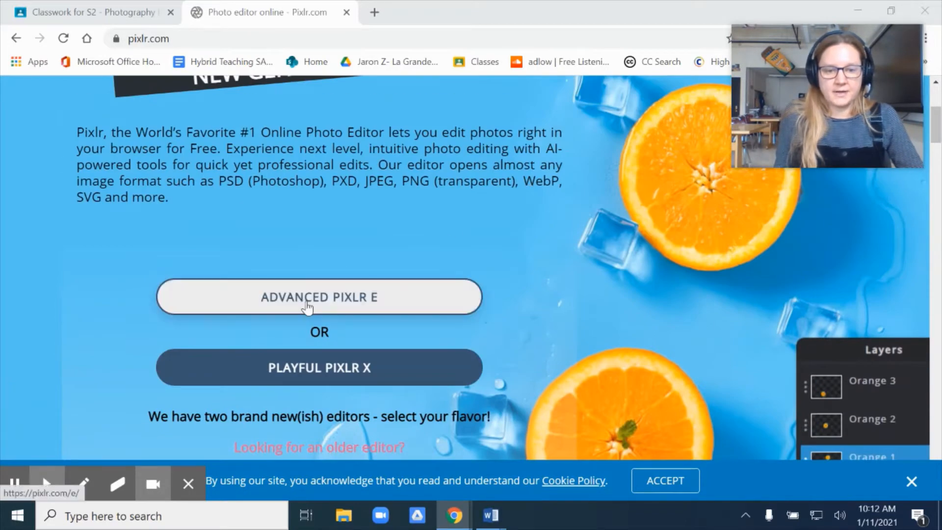
click(307, 305)
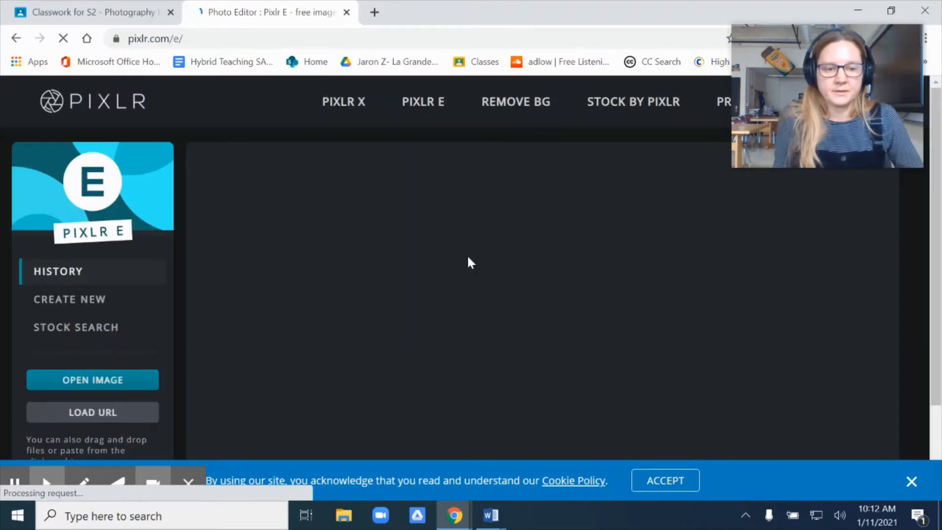
Step: Open the image EMCRk0ZWoAEnNzy from the Desktop folder in the editor
mouse_move(824, 65)
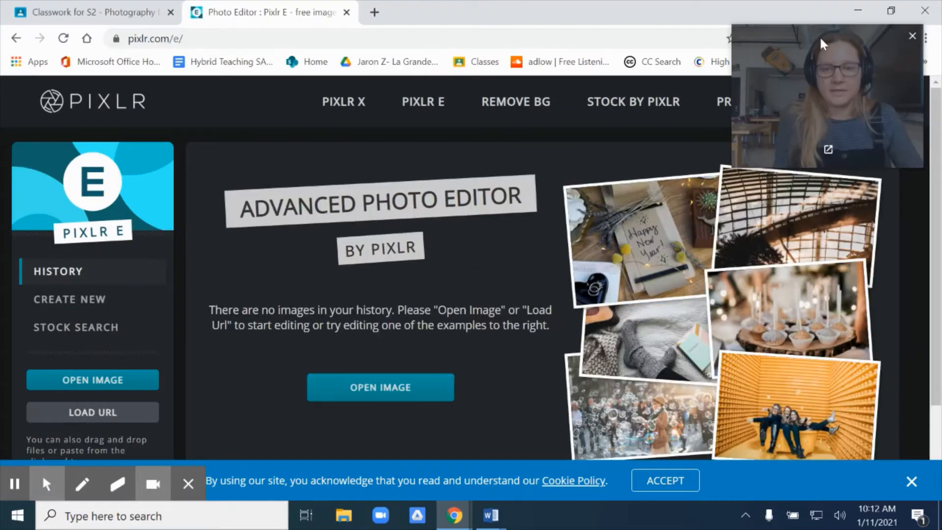
drag(824, 71, 818, 295)
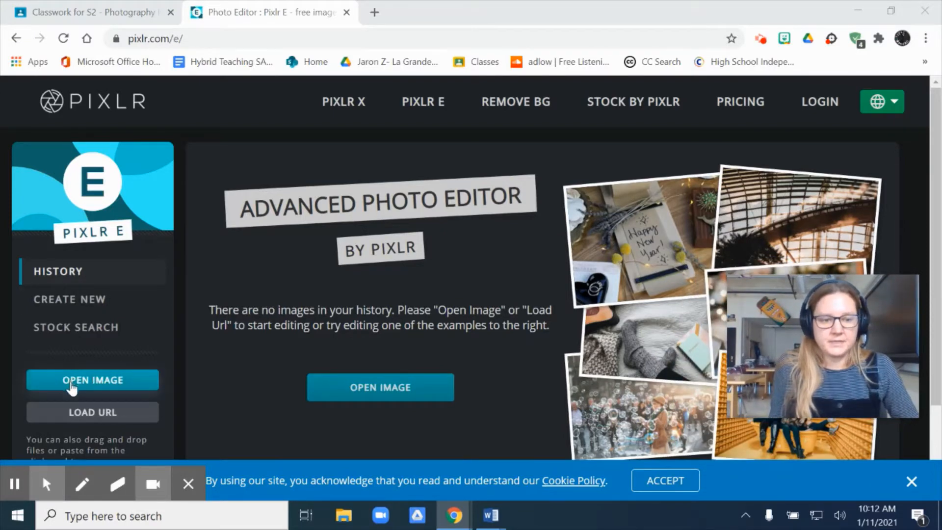
click(371, 399)
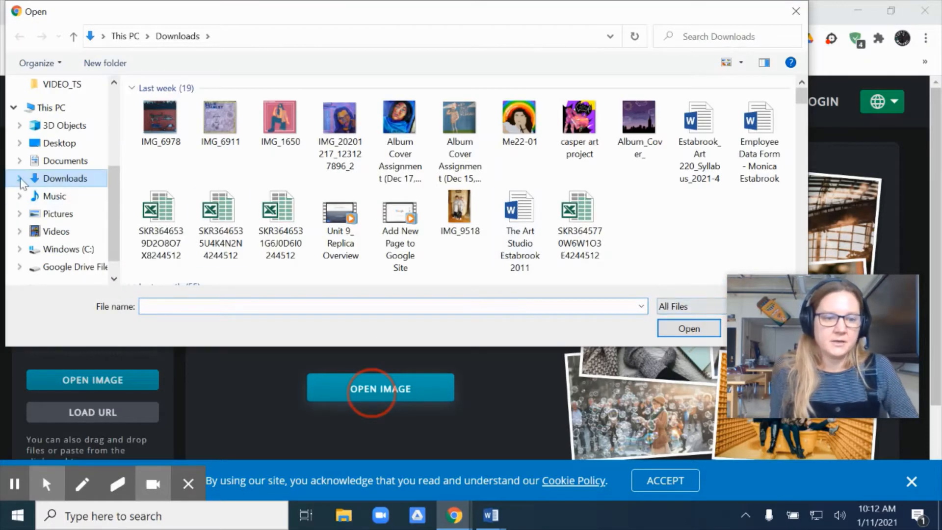
click(46, 147)
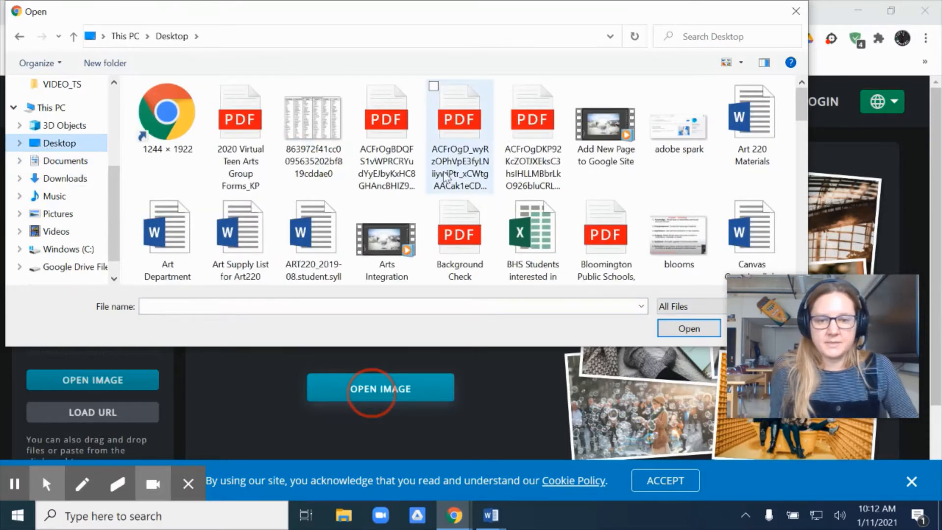
scroll(441, 189, down, 3)
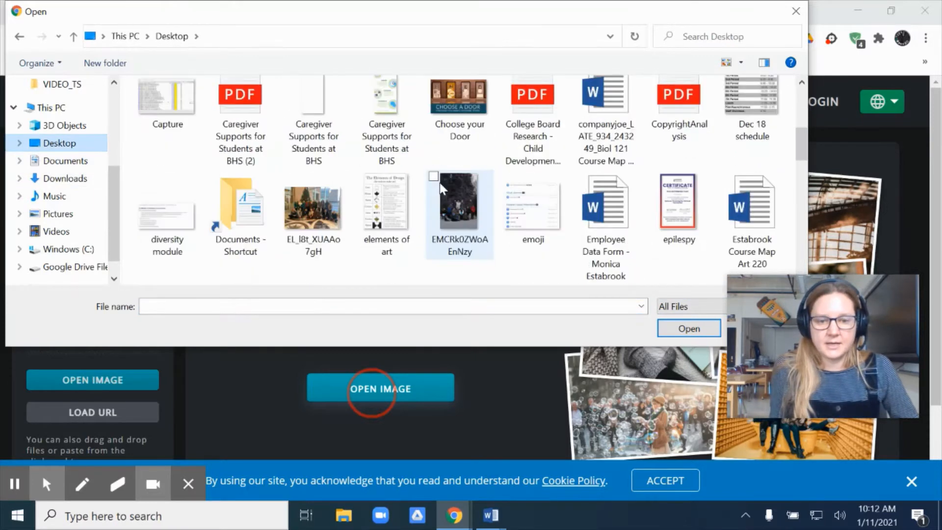
click(456, 218)
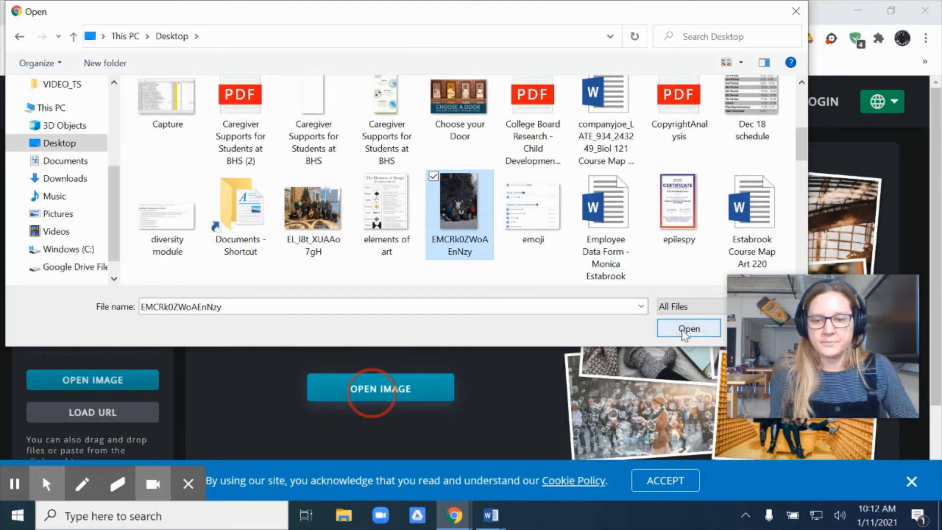
click(687, 331)
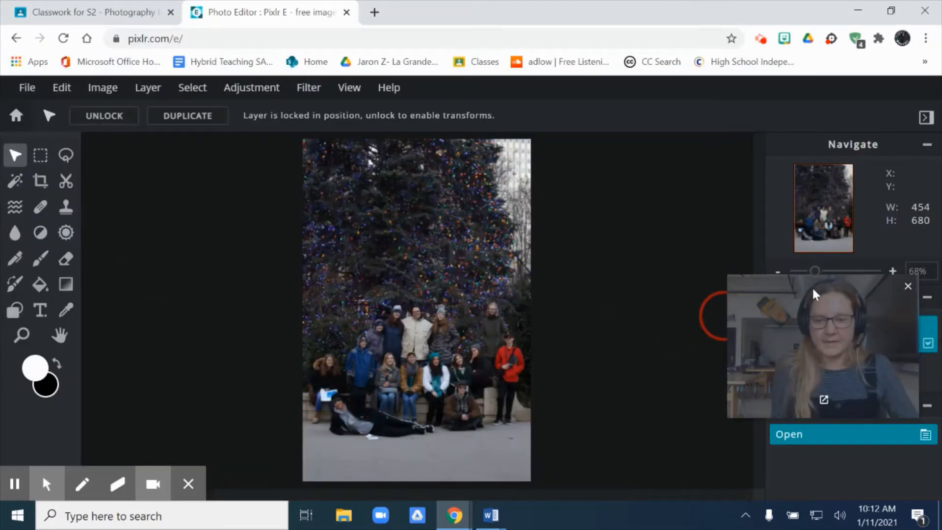
Step: Open the image size settings for the photo
drag(812, 294, 654, 32)
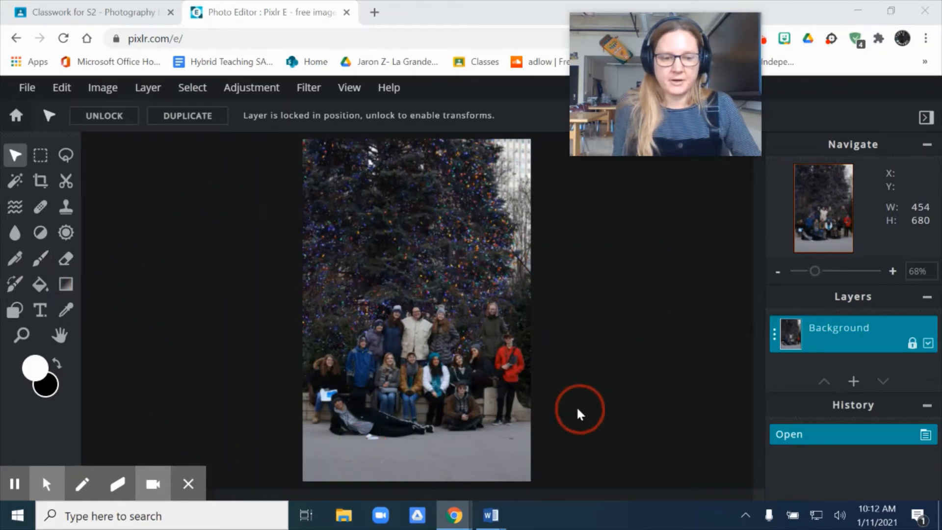
click(47, 482)
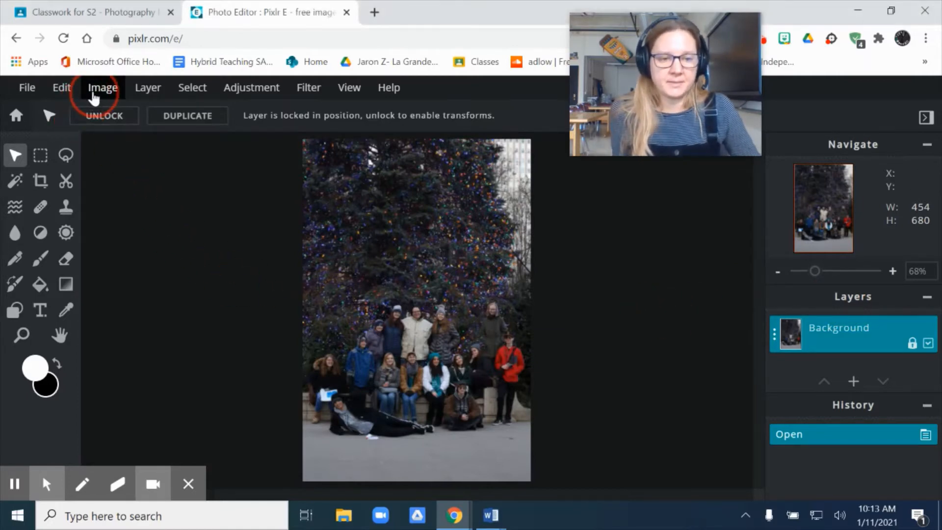
click(94, 91)
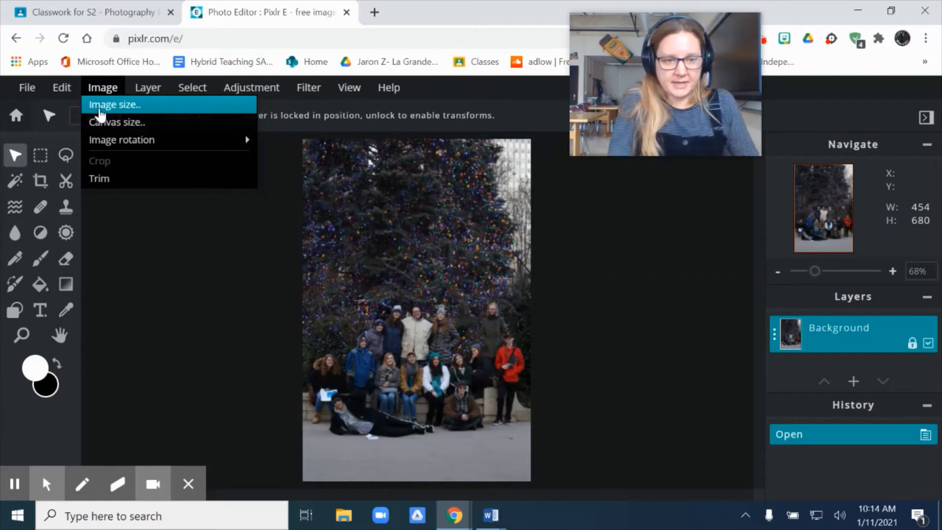
click(100, 112)
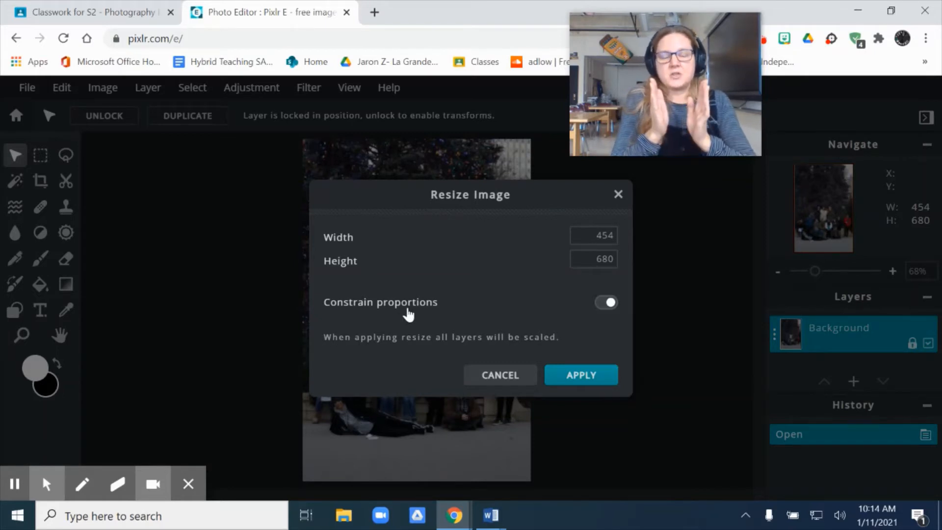
click(579, 234)
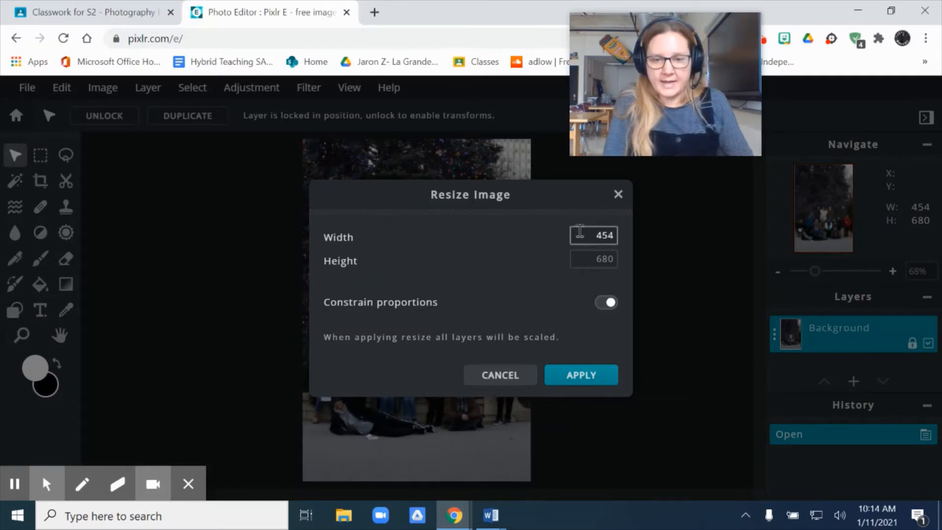
click(603, 260)
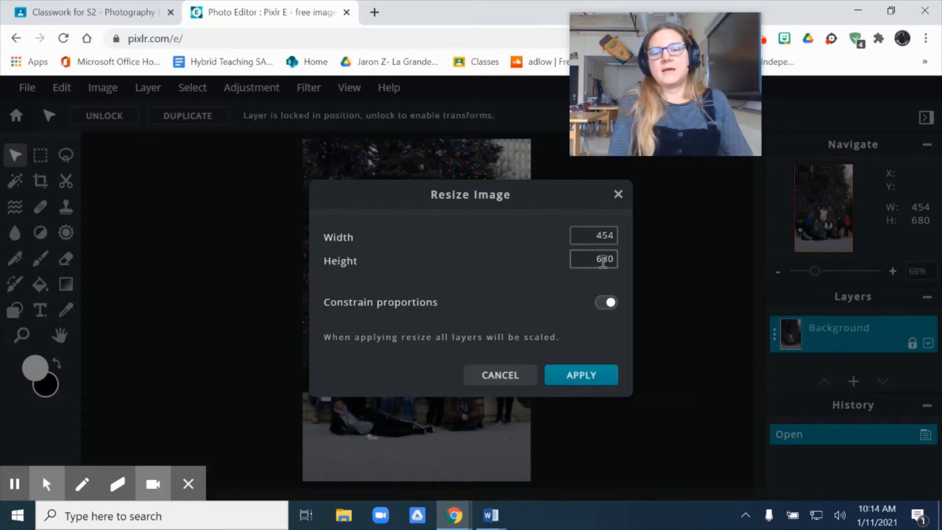
click(192, 280)
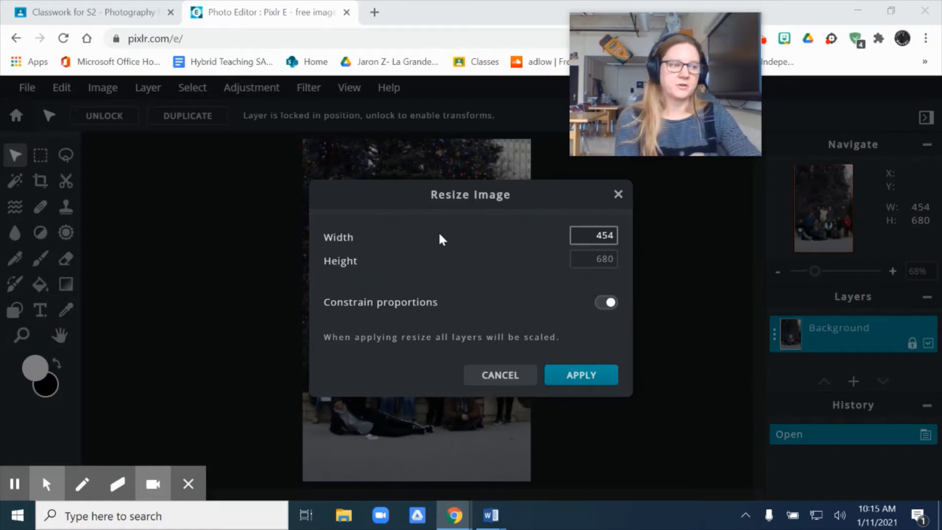
click(237, 187)
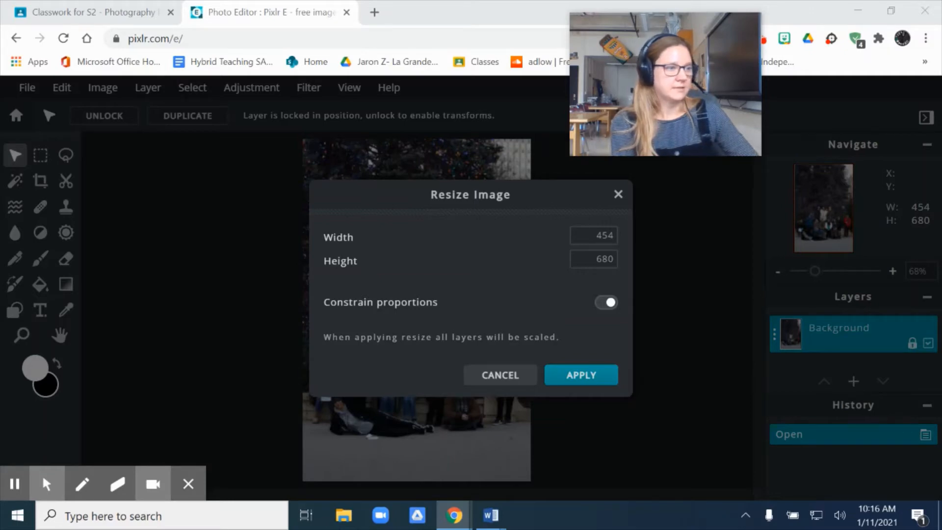
Step: Bring the UPrinting Image Resolution Guide into the browser window and examine its chart of minimum pixel dimensions per print size at 300 dpi
drag(0, 19, 429, 12)
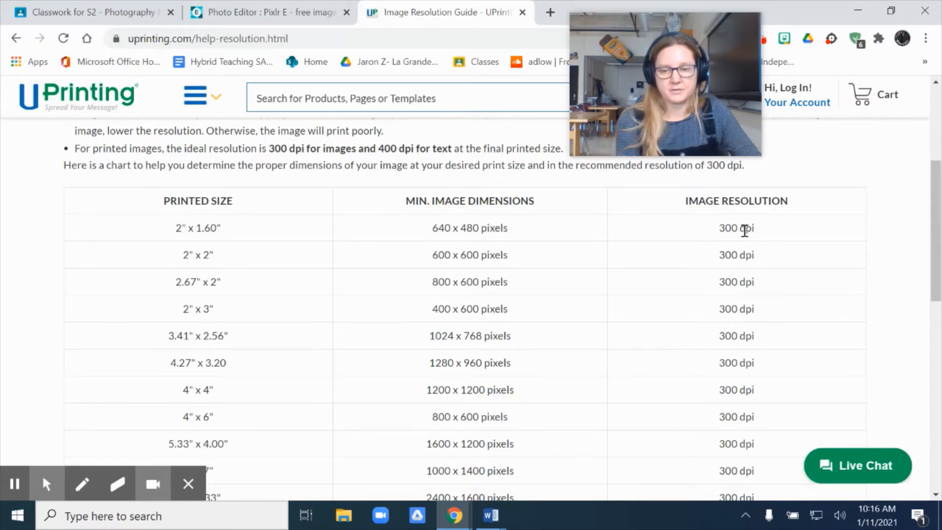
scroll(745, 233, down, 3)
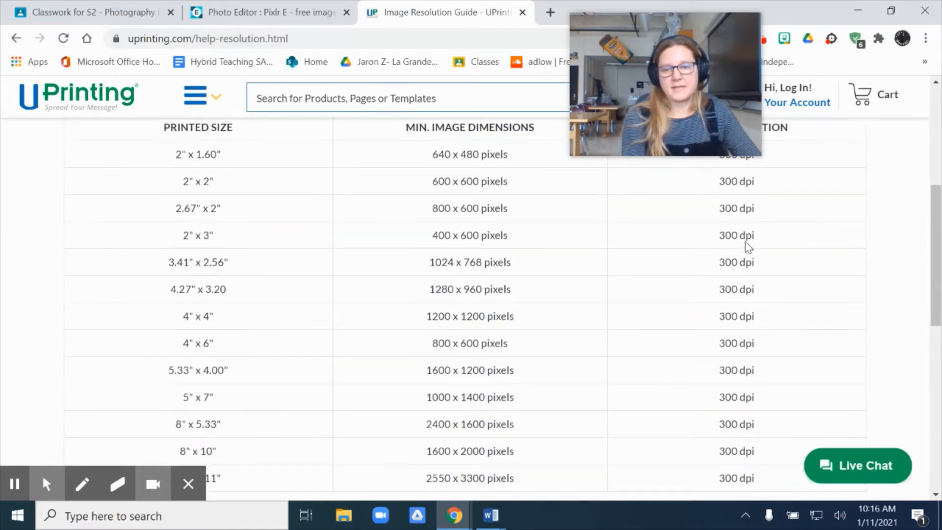
scroll(746, 238, up, 5)
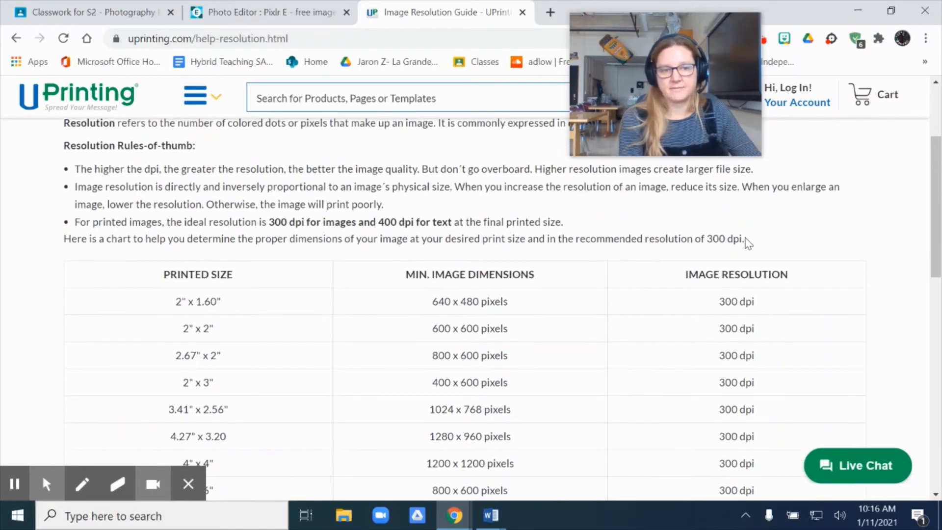
scroll(735, 299, down, 3)
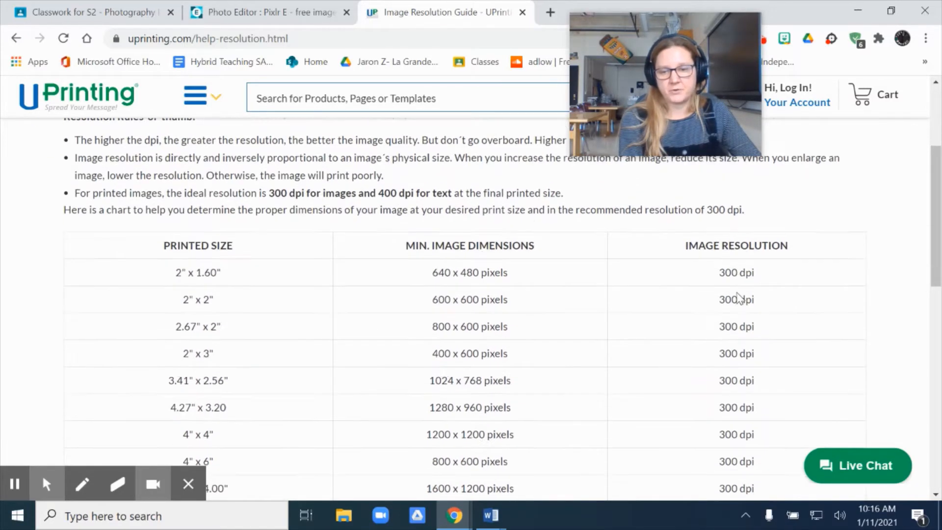
scroll(728, 445, down, 2)
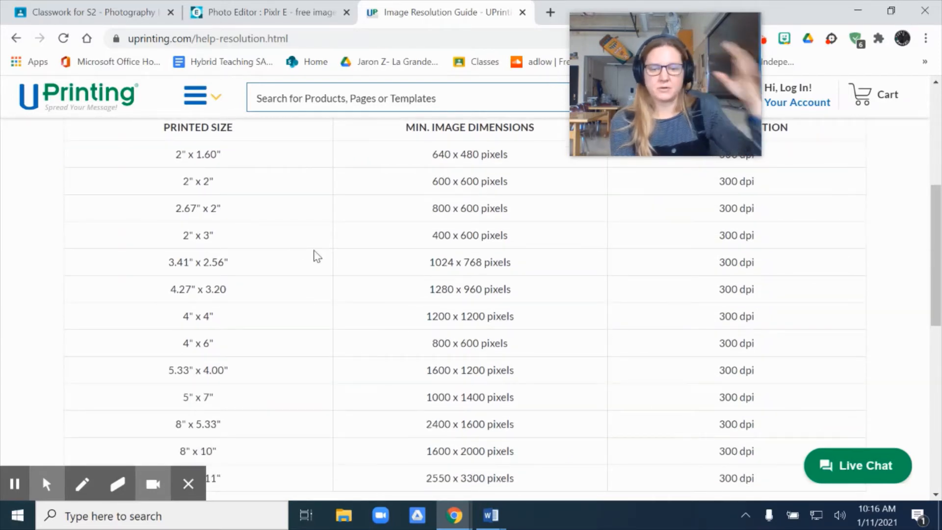
scroll(381, 327, down, 2)
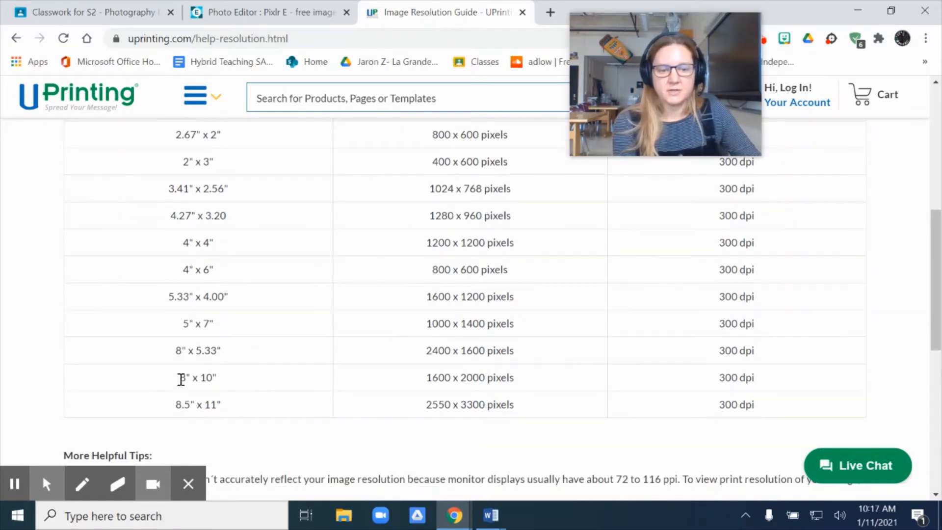
scroll(184, 380, up, 2)
scroll(216, 379, down, 2)
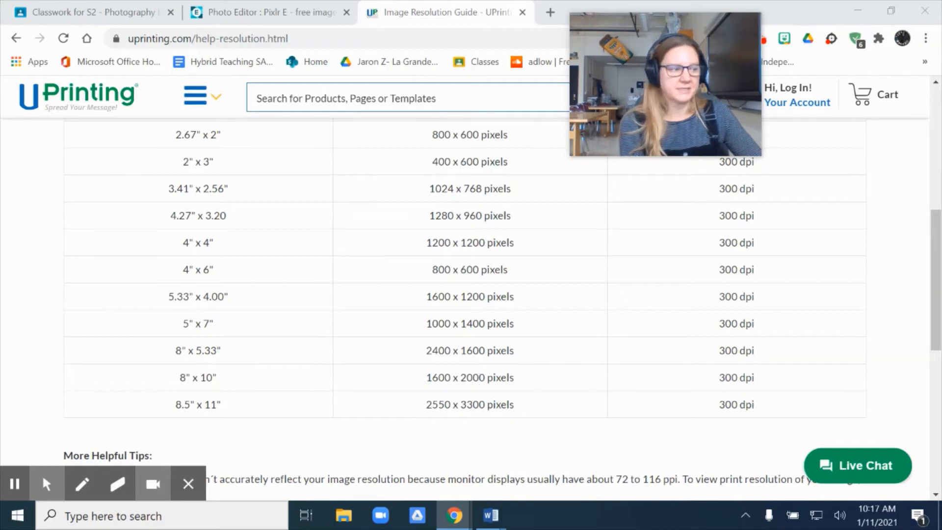
Step: Return to the photo in Pixlr E and resize it to a height of 2000 pixels with proportions constrained
click(281, 11)
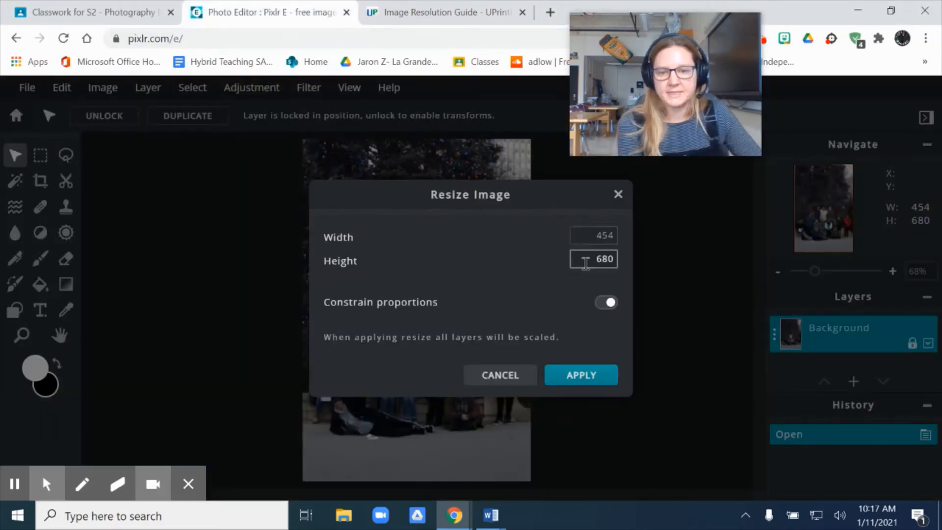
drag(583, 263, 626, 264)
text(2000)
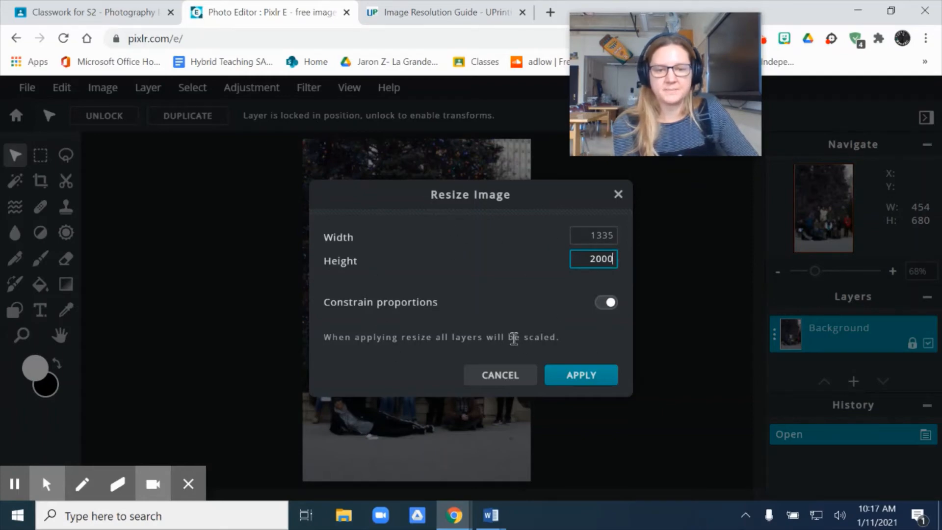
click(578, 377)
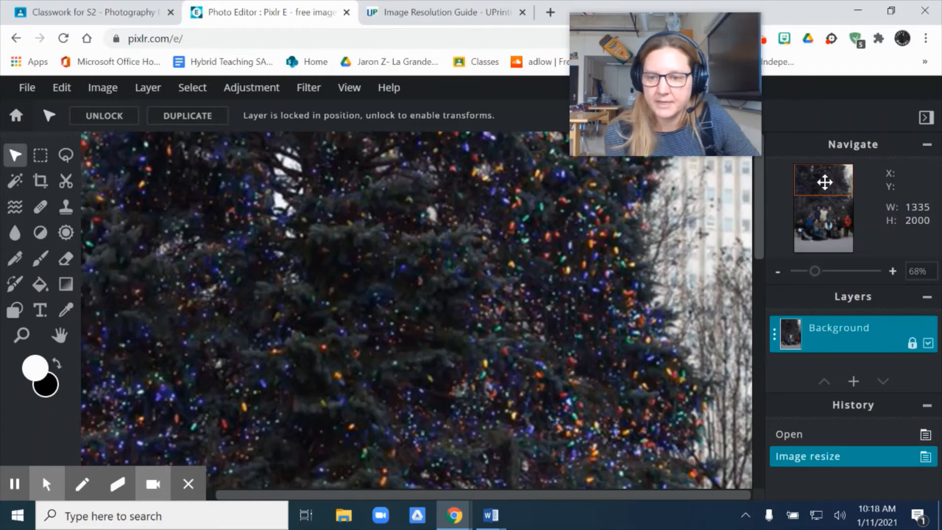
Step: Examine the resized photo from the tree down to the group, with the whole group in view at 30% zoom
click(824, 178)
drag(825, 178, 818, 217)
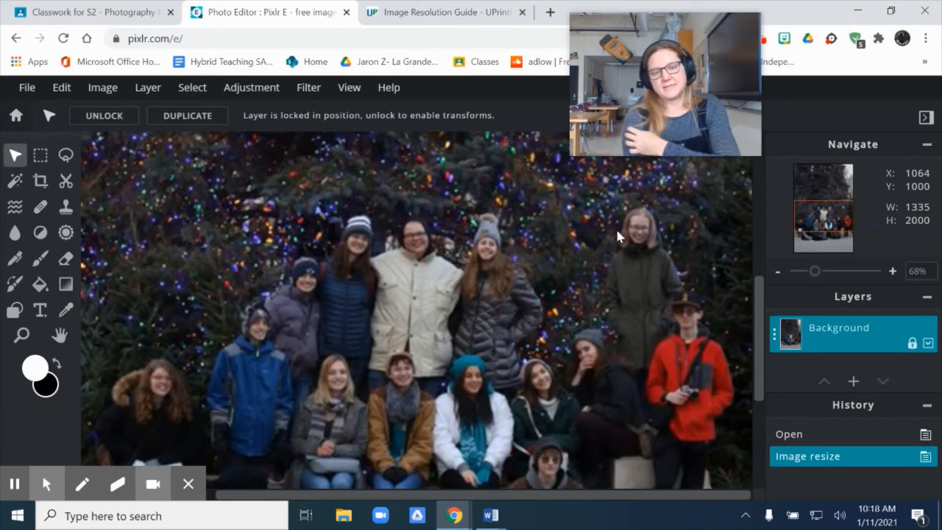
click(777, 272)
click(776, 273)
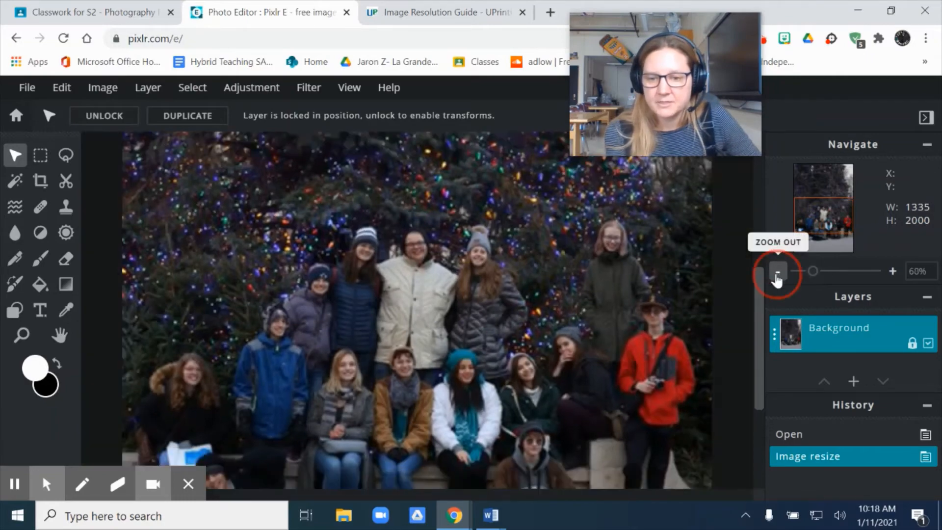
click(776, 272)
click(776, 273)
click(777, 272)
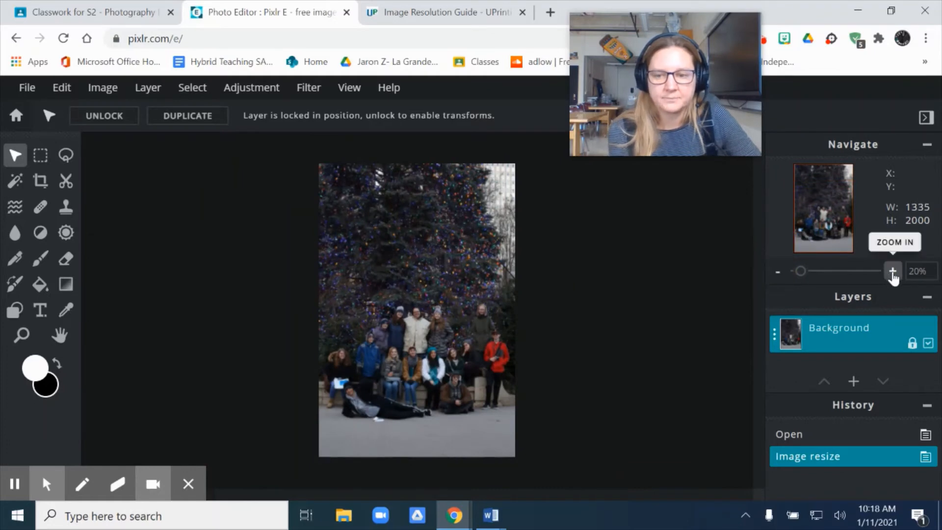
click(892, 273)
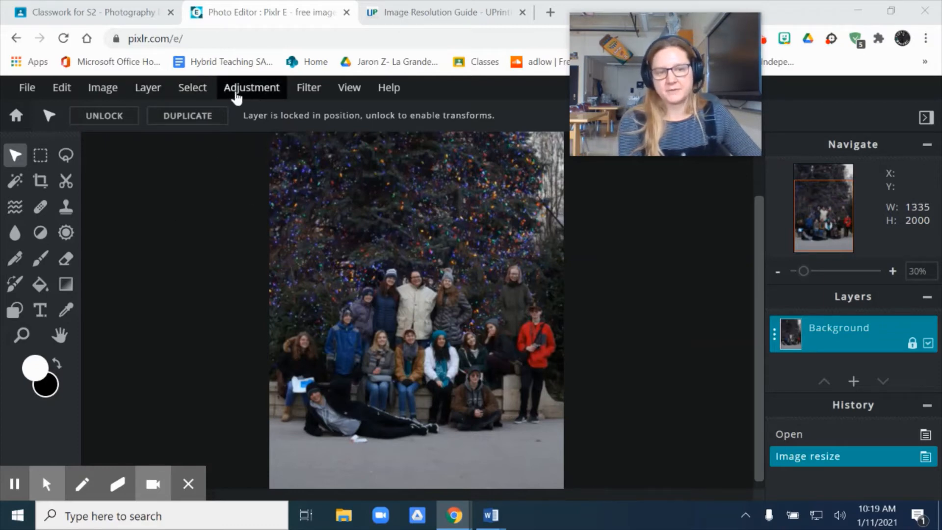
Step: Open the Hue & saturation adjustment and move its dialog clear of the people in the photo
click(243, 91)
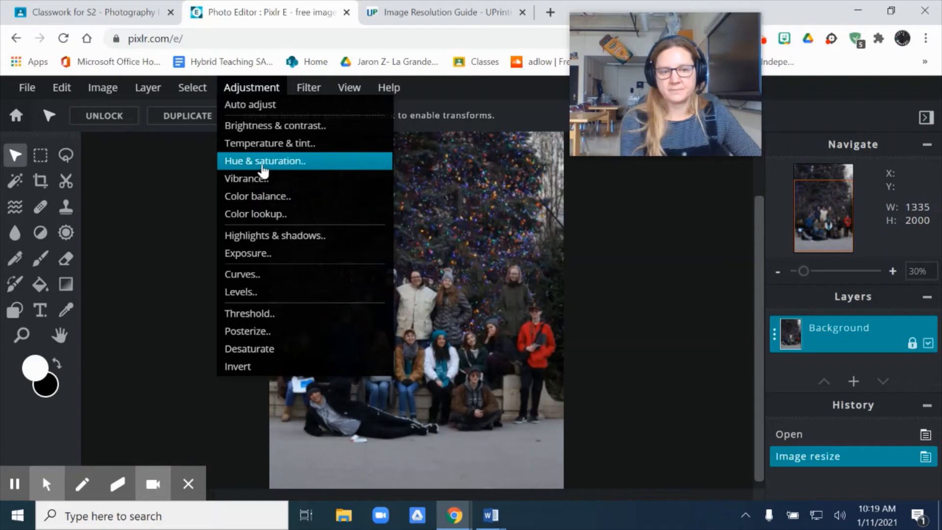
click(264, 167)
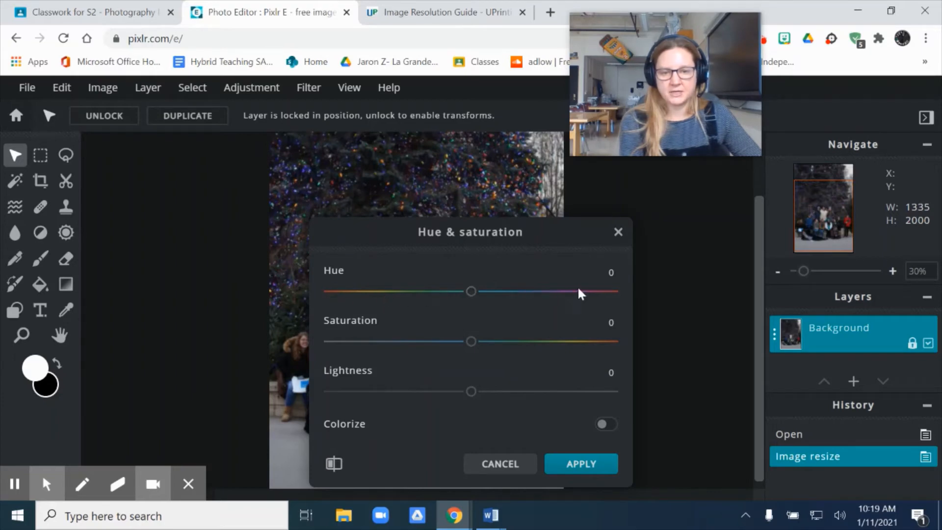
drag(565, 239, 240, 81)
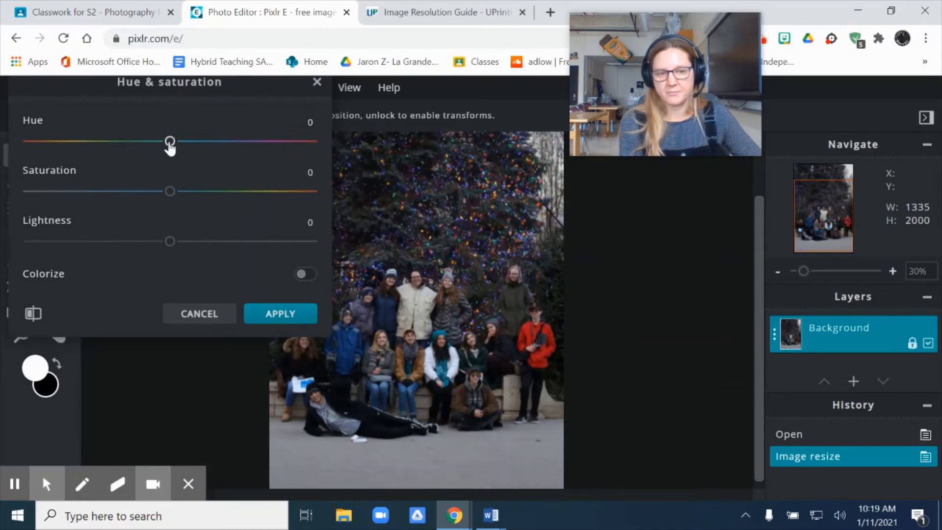
Step: Try a hue shift of -47 on the photo and reset the hue to 0
drag(170, 142, 132, 148)
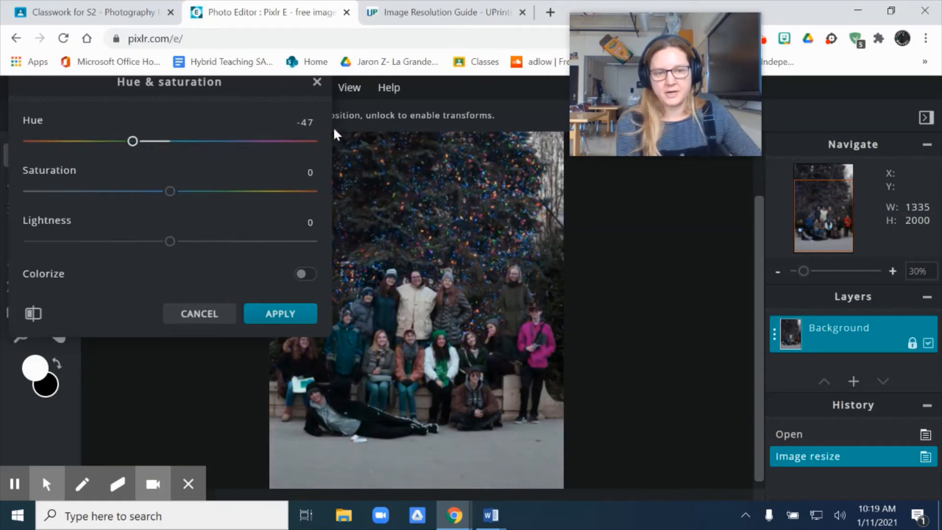
click(304, 122)
text(0)
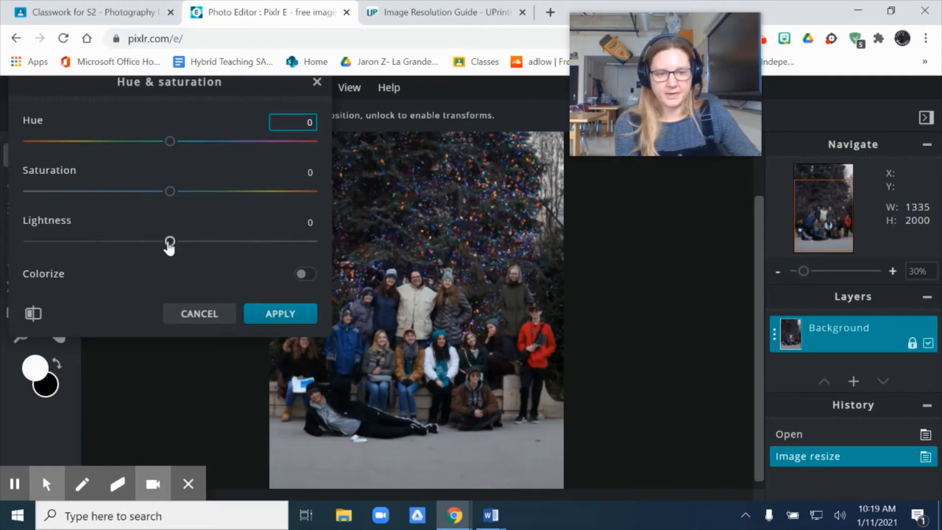
Step: Set the lightness to 4, preview the saturation at 100, and lower the saturation to -100
drag(169, 243, 179, 245)
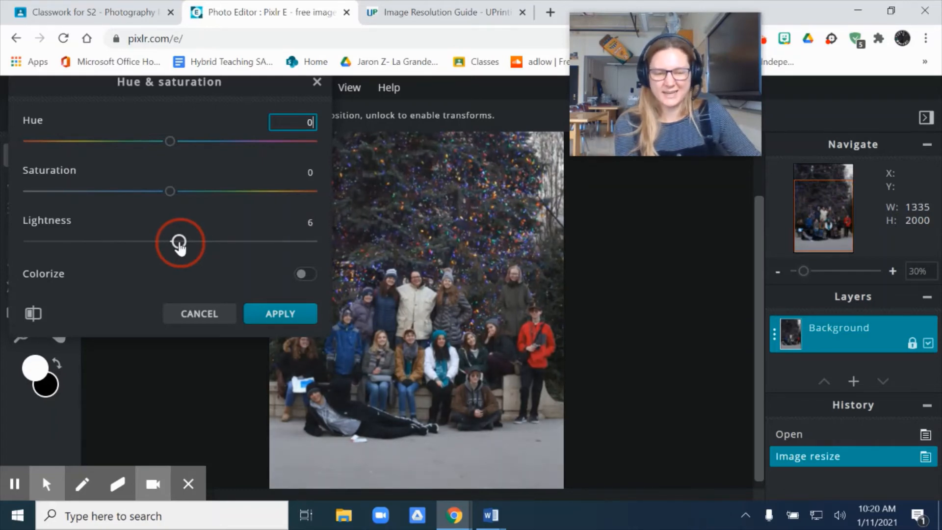
mouse_move(179, 245)
mouse_down()
mouse_move(156, 245)
mouse_move(182, 244)
mouse_move(176, 249)
mouse_up()
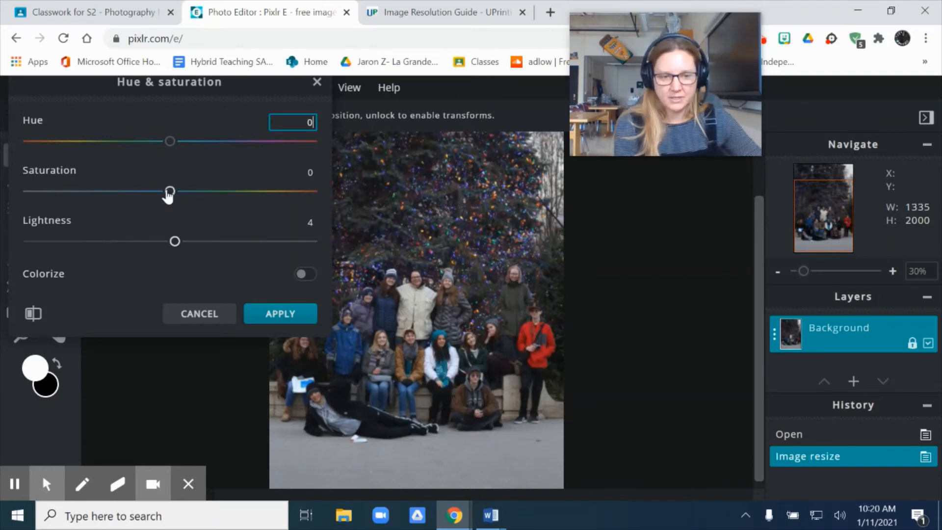
drag(168, 194, 322, 200)
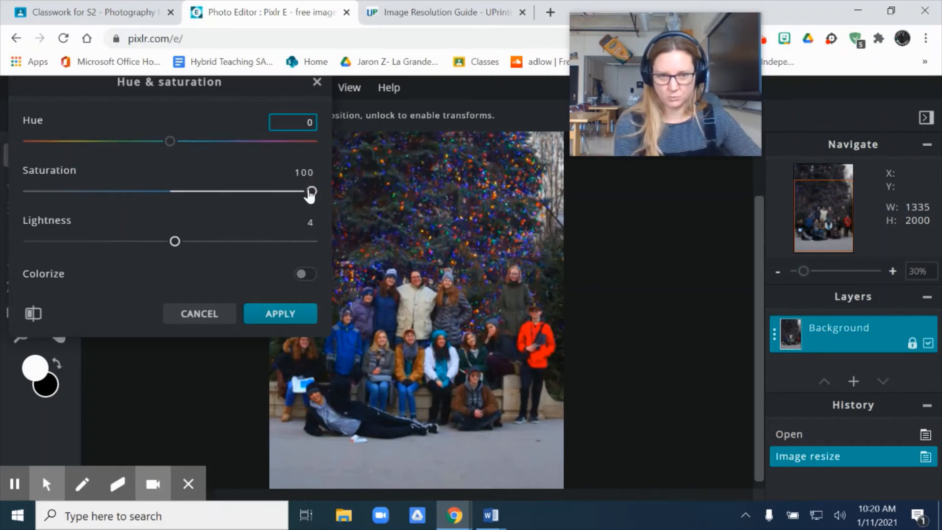
drag(311, 190, 168, 193)
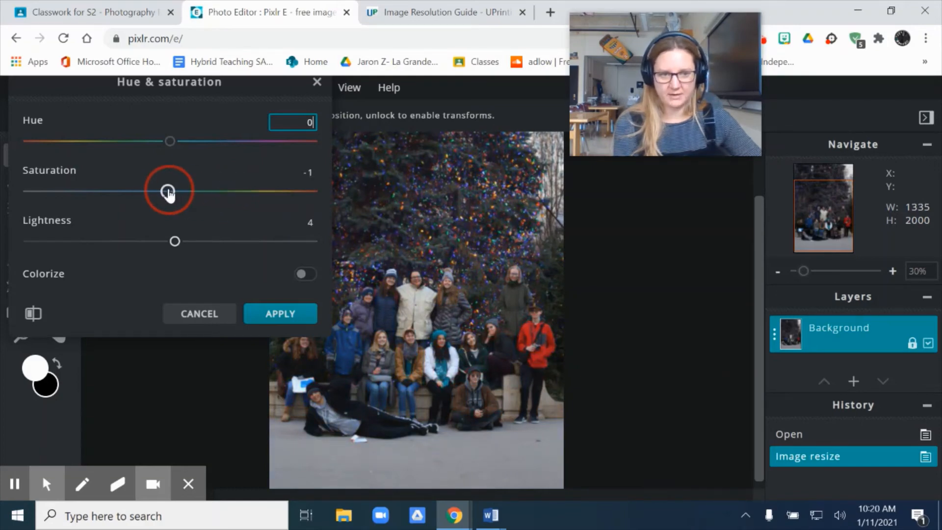
drag(169, 193, 4, 199)
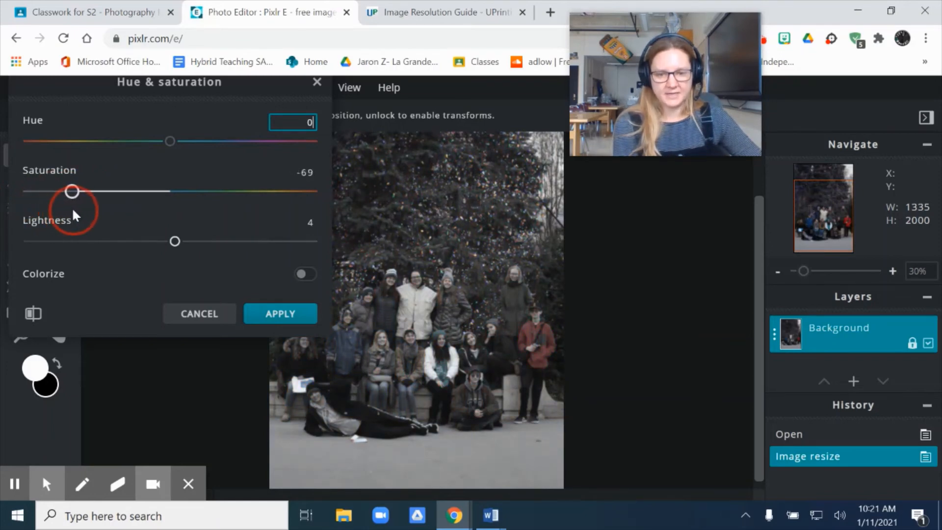
drag(75, 210, 79, 210)
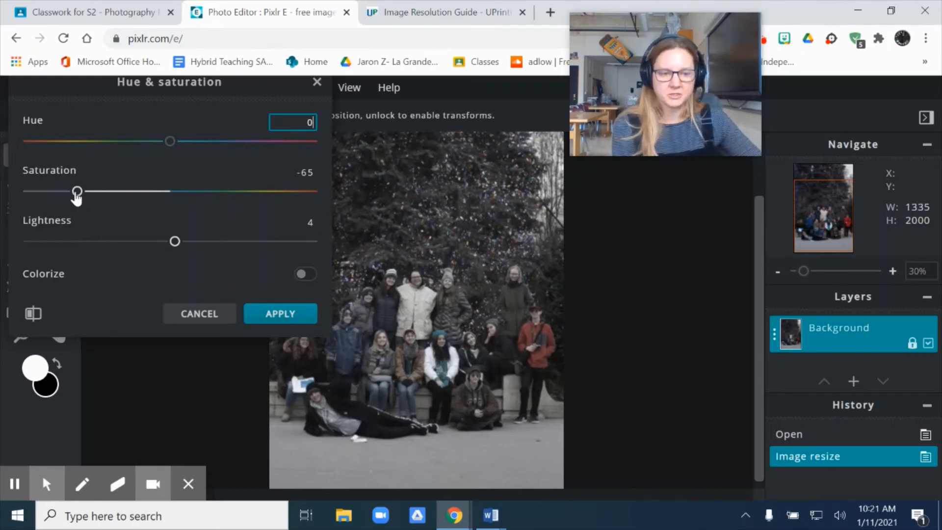
drag(77, 196, 11, 193)
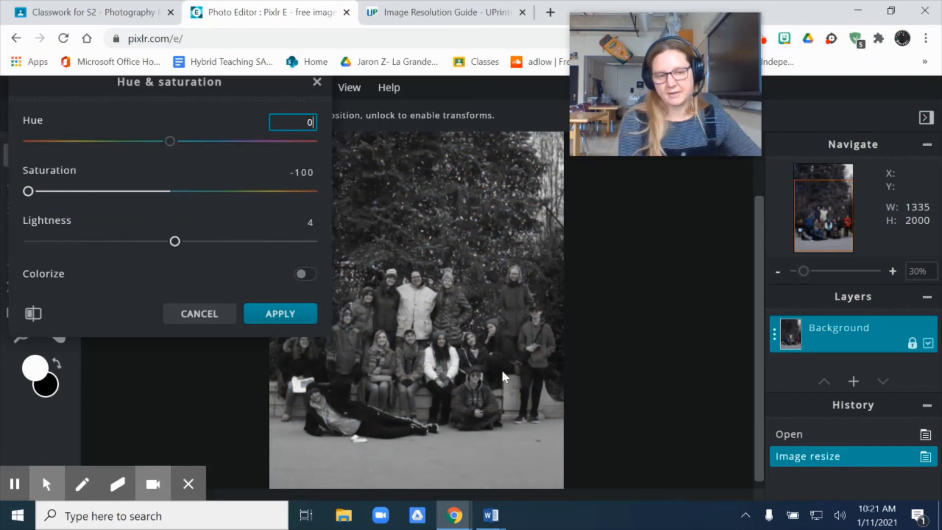
Step: Try the Colorize option with hue -129, saturation -63 and lightness 7, and switch it off again
click(308, 274)
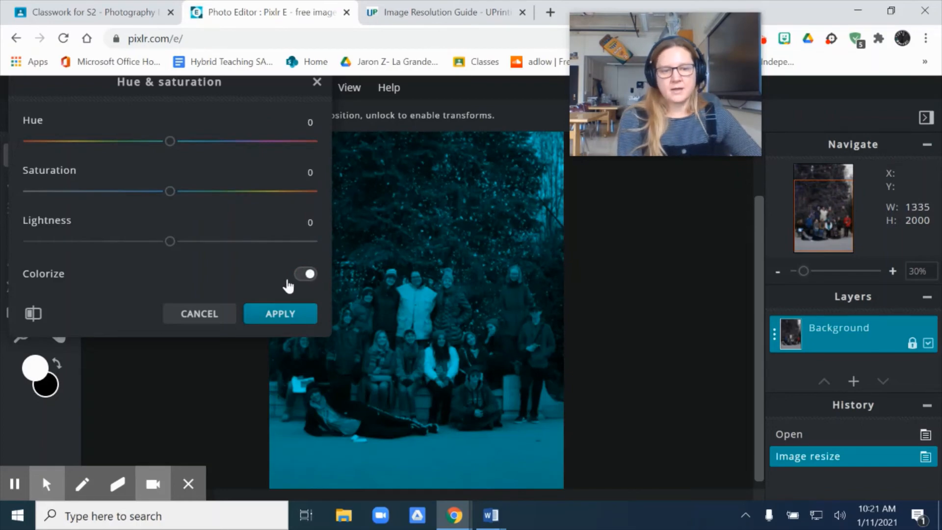
click(308, 274)
click(306, 278)
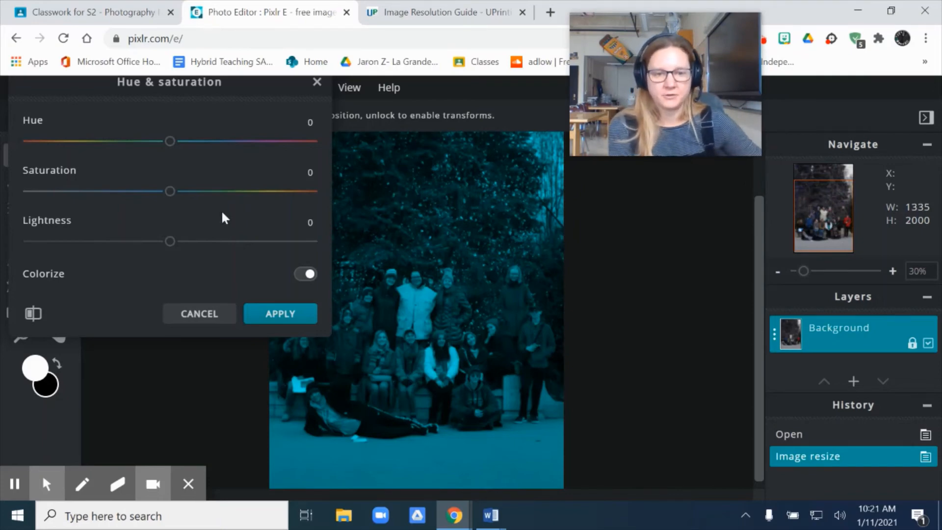
drag(170, 143, 69, 149)
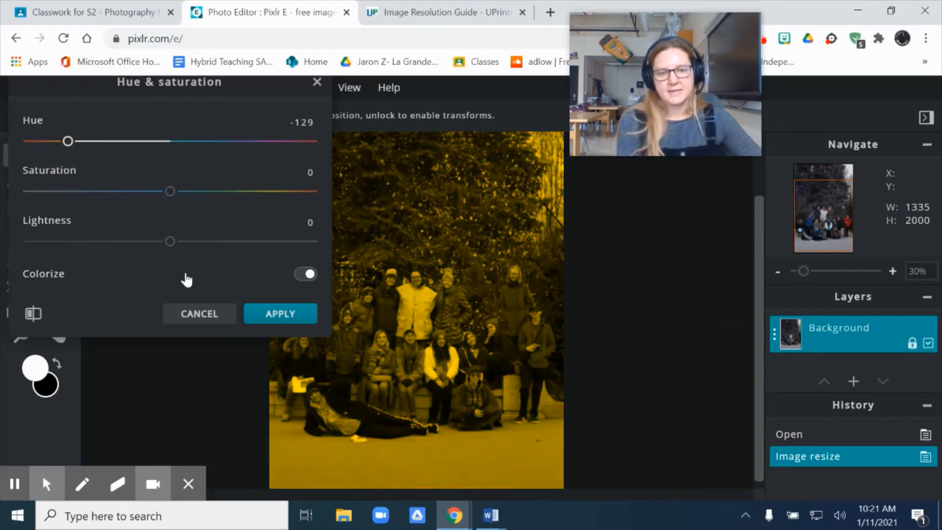
drag(170, 191, 81, 191)
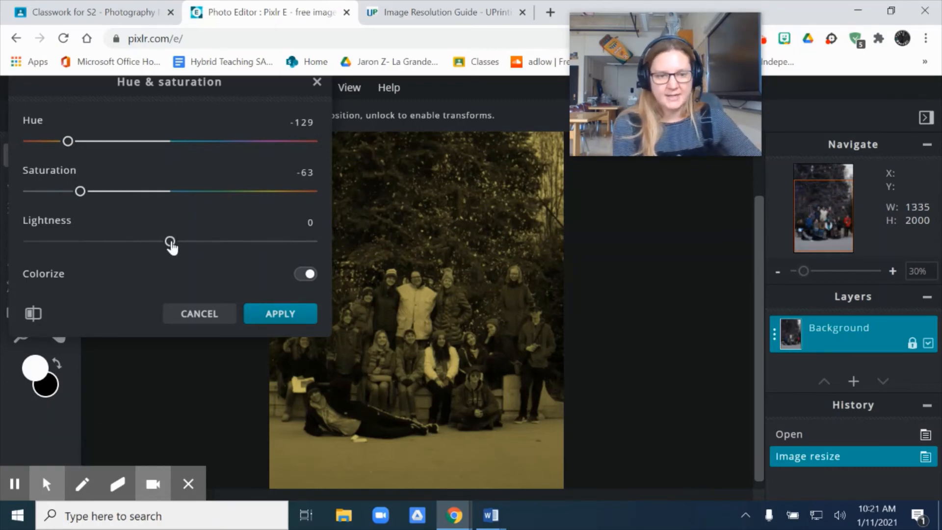
drag(171, 248, 180, 248)
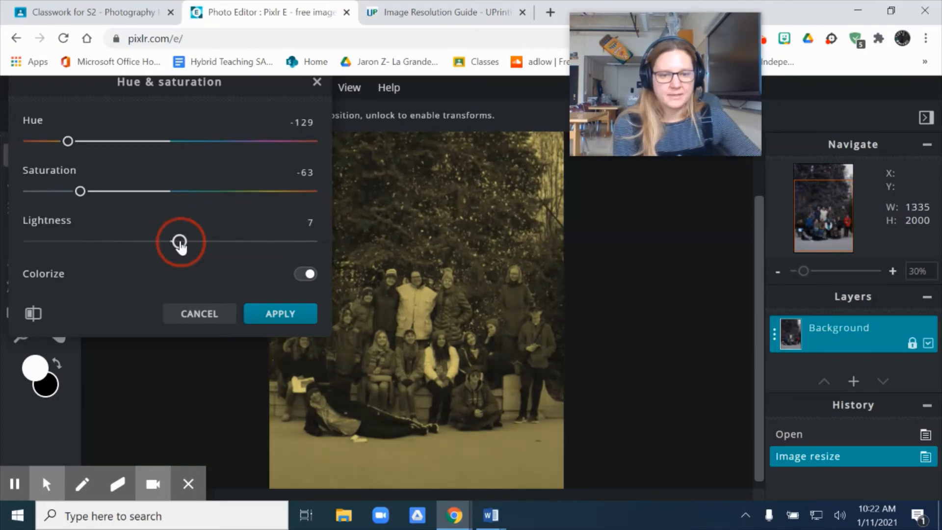
click(309, 274)
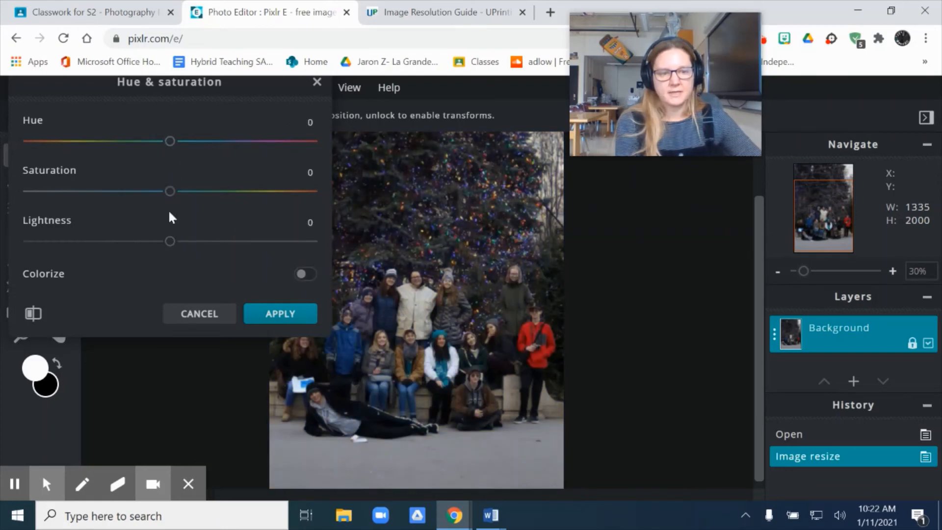
Step: Convert the photo to black and white by applying lightness 8 and saturation -100
drag(171, 246, 182, 251)
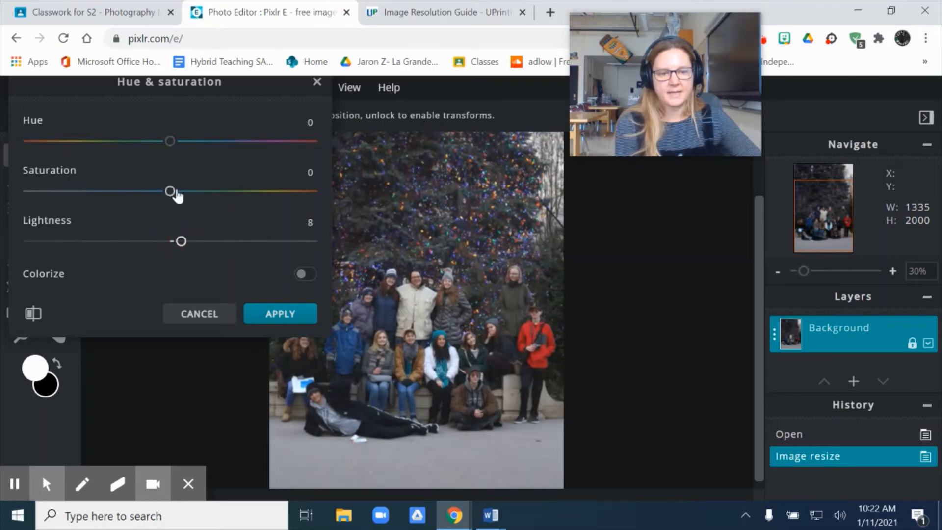
drag(171, 192, 27, 191)
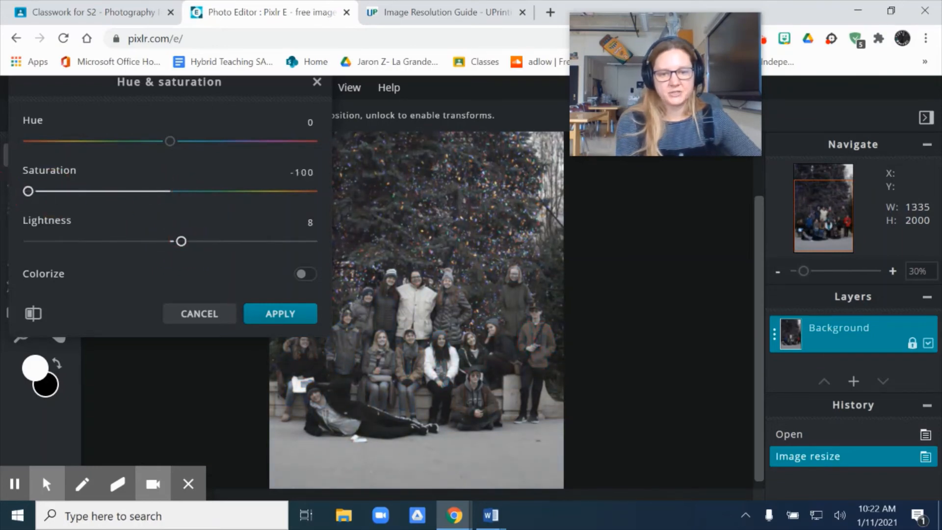
click(267, 314)
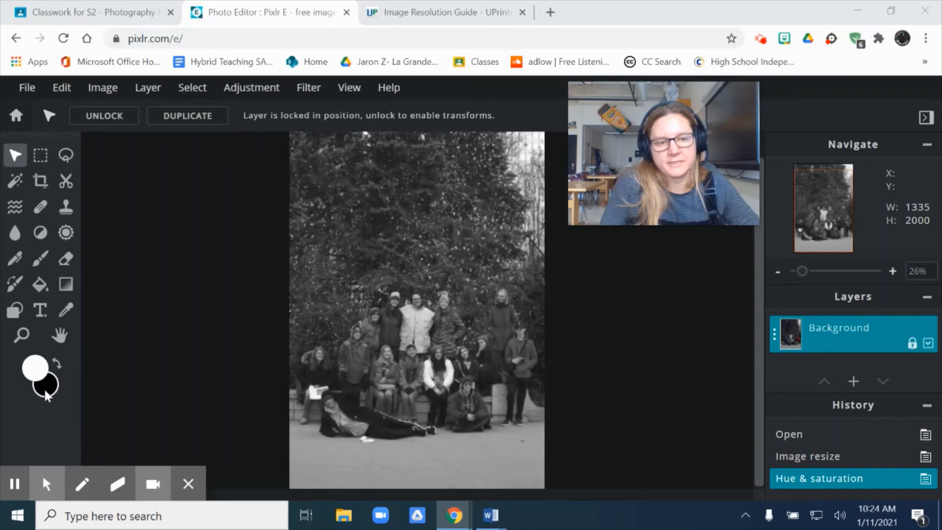
Step: Open the canvas size settings for the black-and-white photo
click(149, 88)
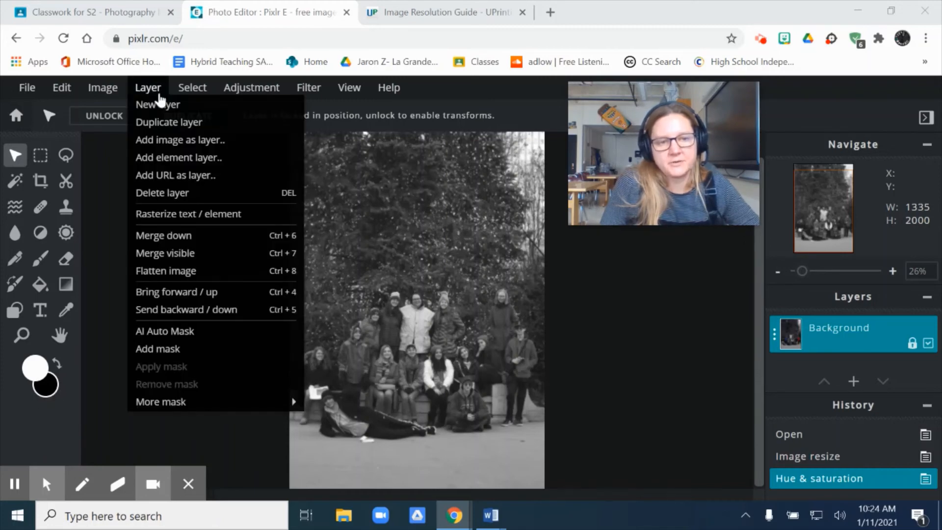
mouse_move(120, 93)
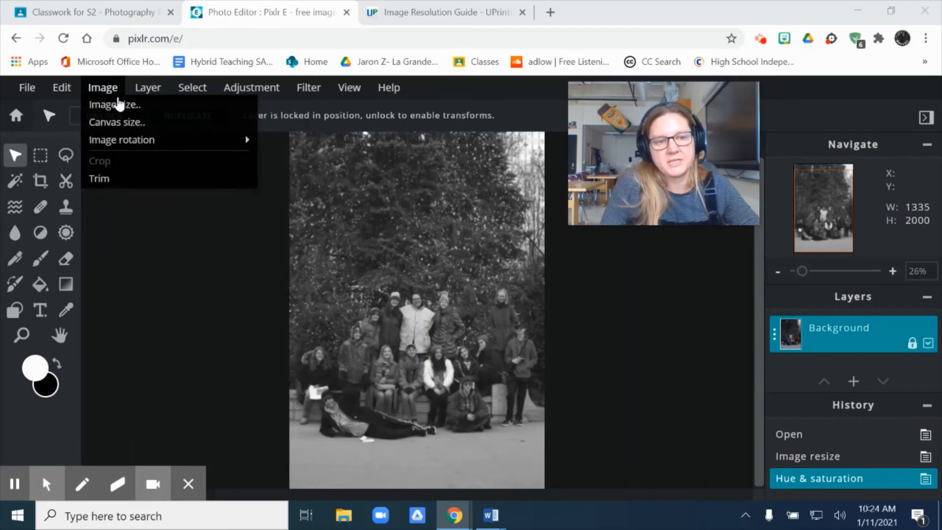
click(101, 123)
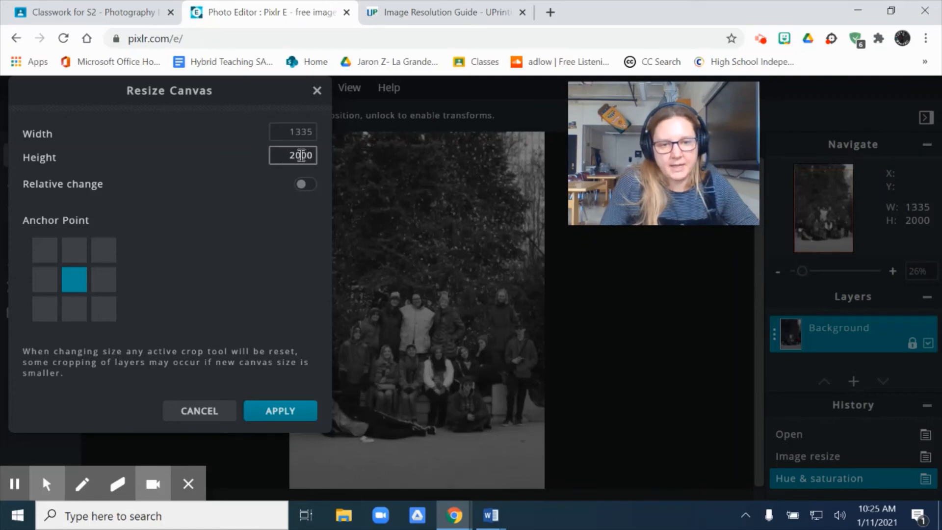
Step: Try a canvas height of 2050 and width of 1385 pixels, and undo both entries
drag(301, 155, 317, 156)
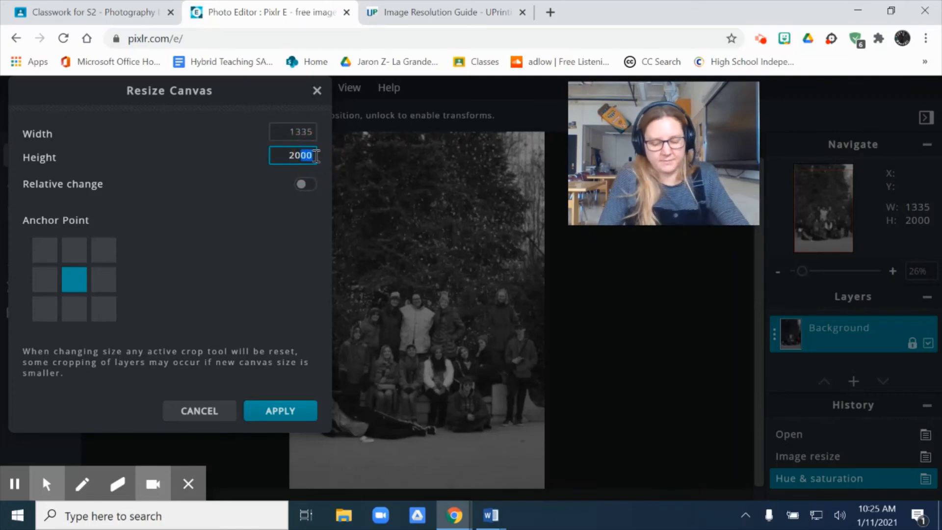
text(50)
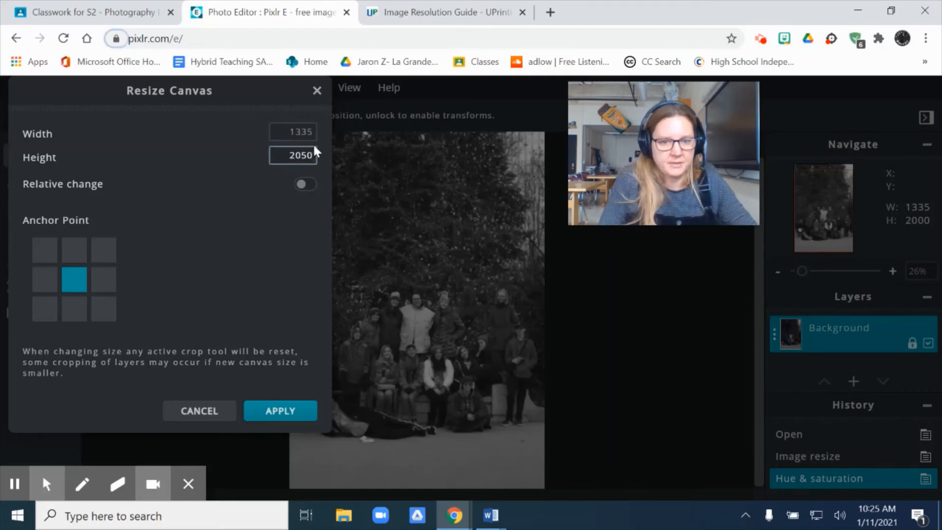
click(308, 131)
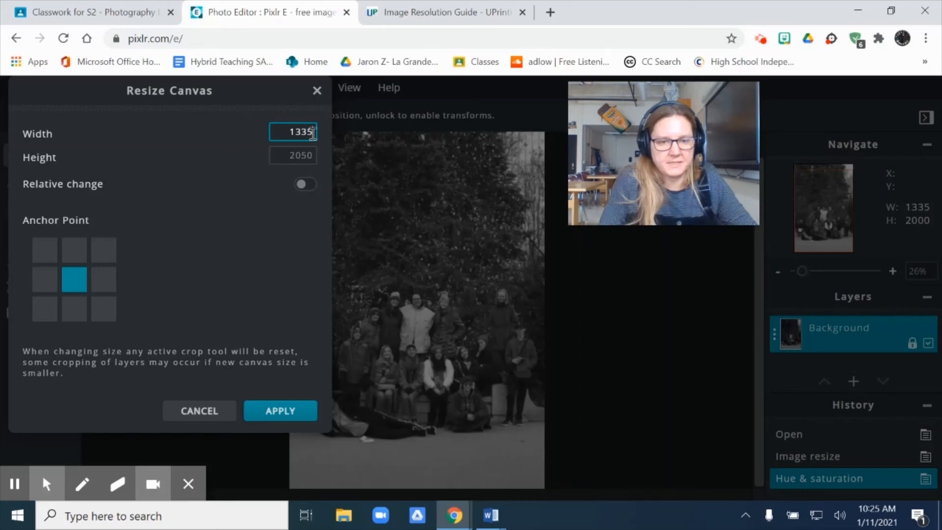
drag(313, 133, 303, 131)
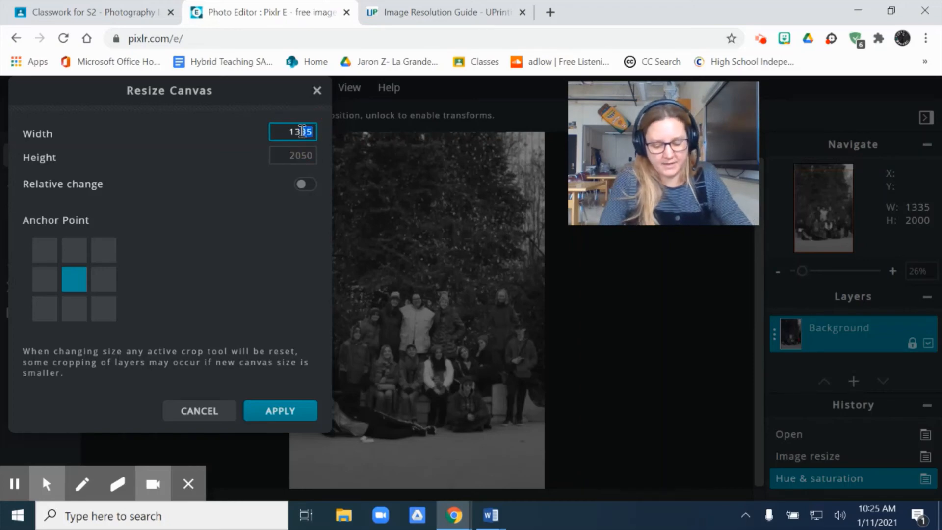
text(8)
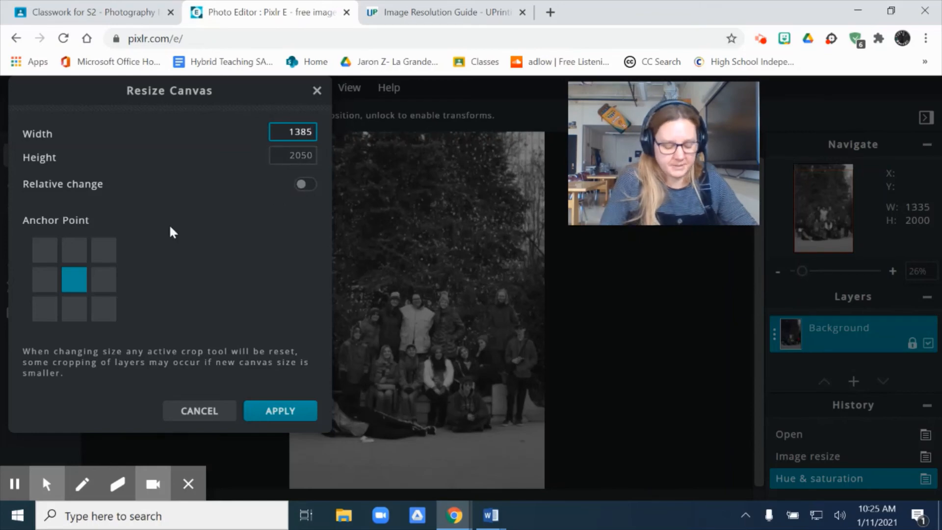
key(ctrl+z)
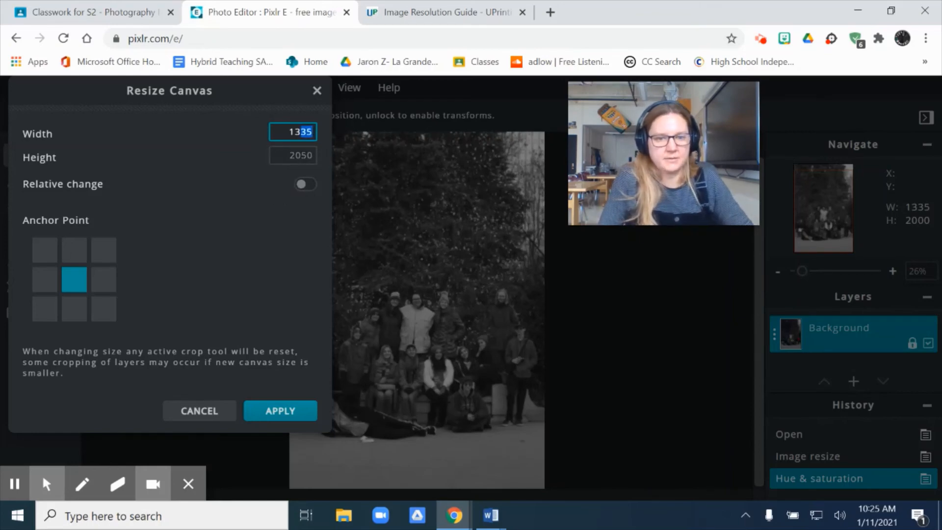
key(ctrl+z)
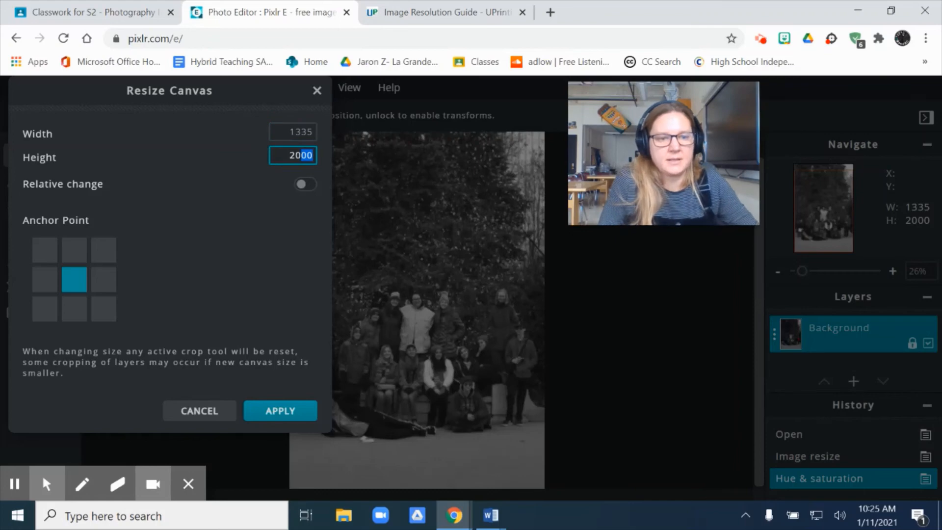
Step: Enlarge the canvas with a relative change of 50 pixels in both width and height, keeping the anchor point centred
click(303, 186)
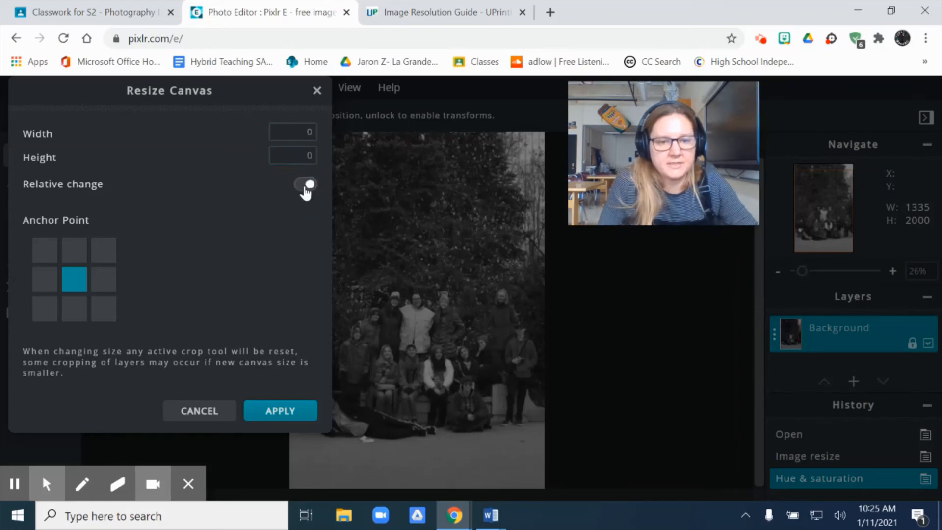
click(299, 152)
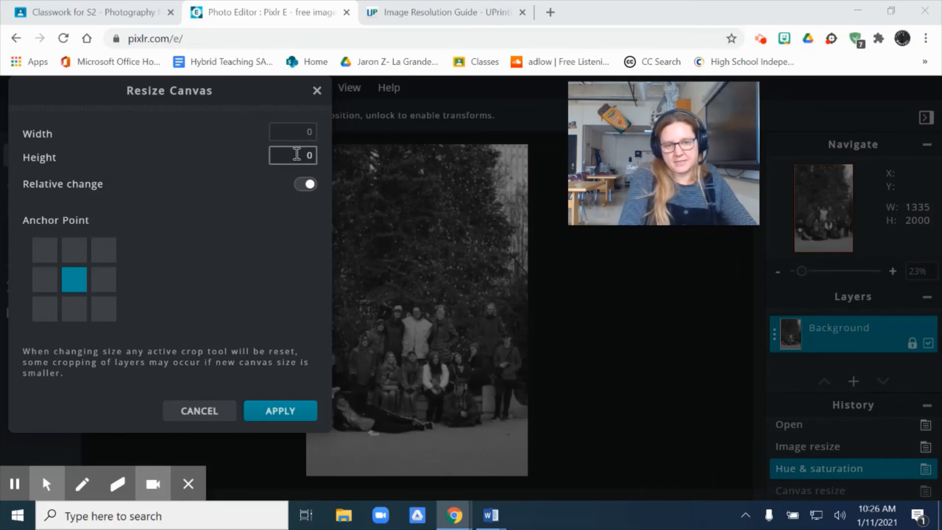
click(297, 154)
click(297, 132)
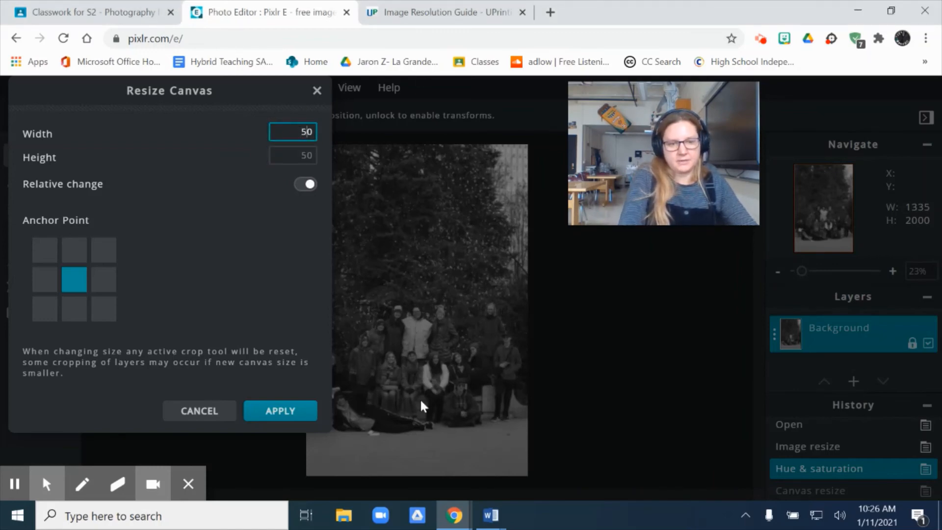
click(282, 412)
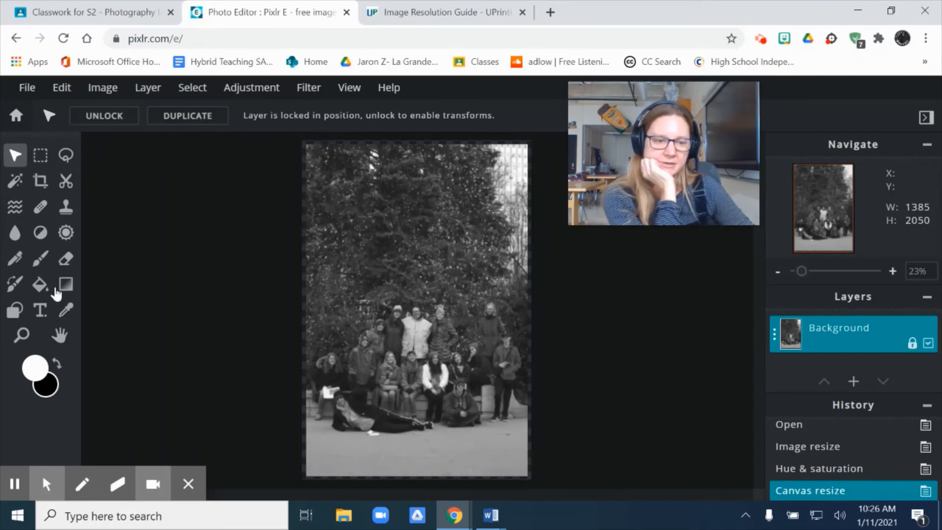
Step: Marquee-select the photo area at about 1334 by 2000 pixels and invert the selection to the empty canvas edge
click(41, 155)
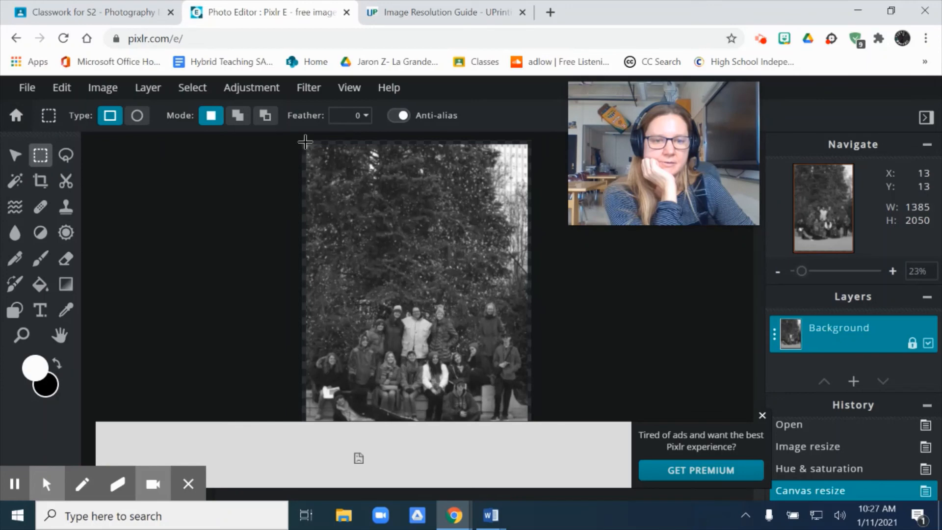
click(762, 416)
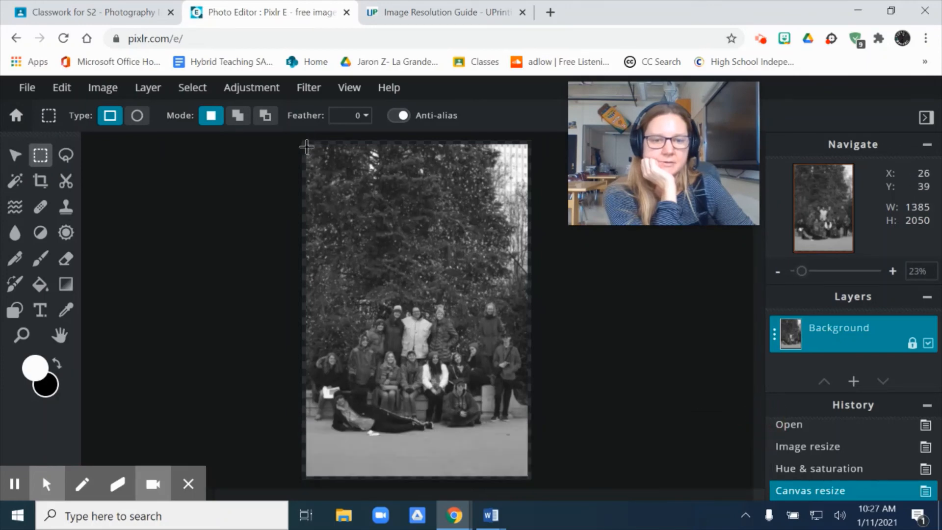
drag(307, 146, 526, 476)
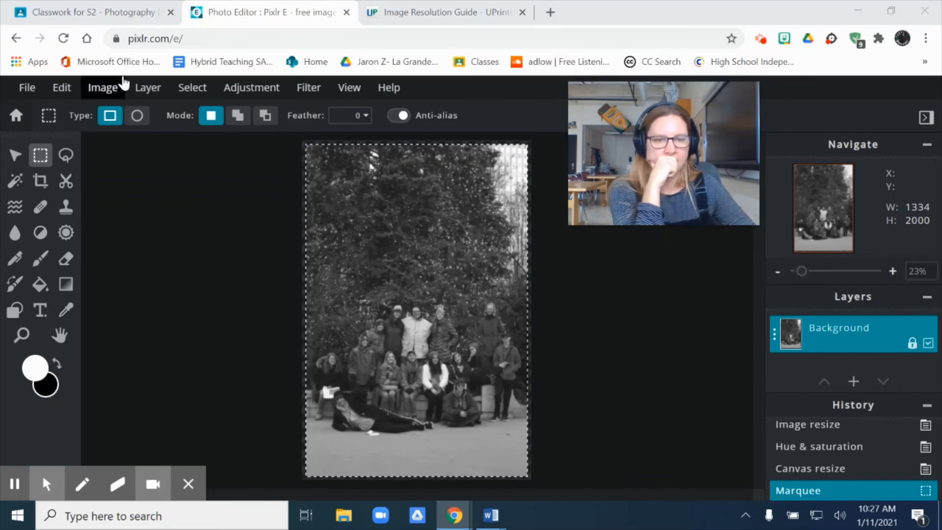
click(192, 88)
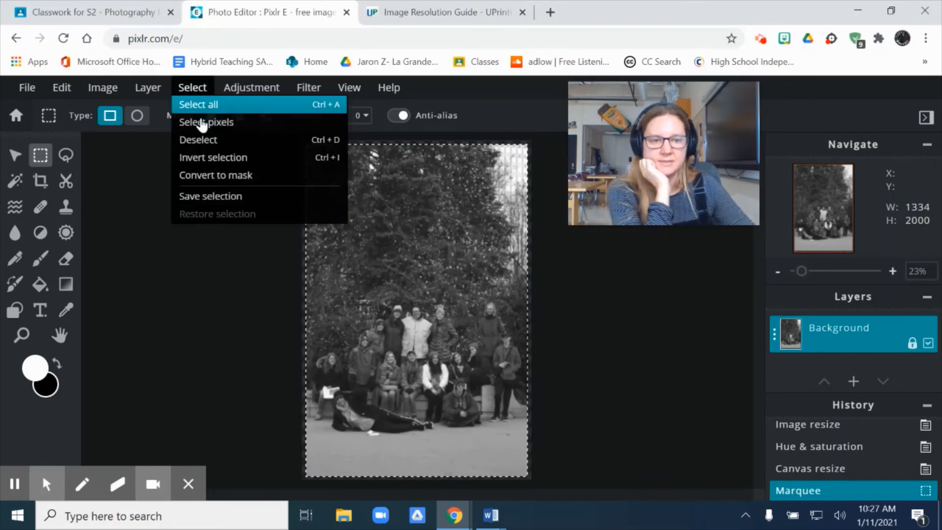
click(199, 158)
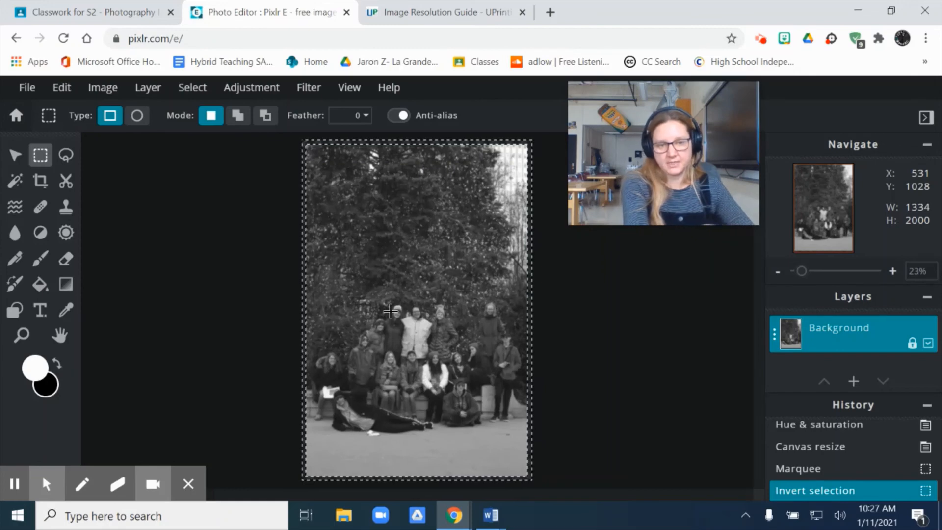
Step: Make black the foreground colour and fill the selected canvas edge with it
click(57, 365)
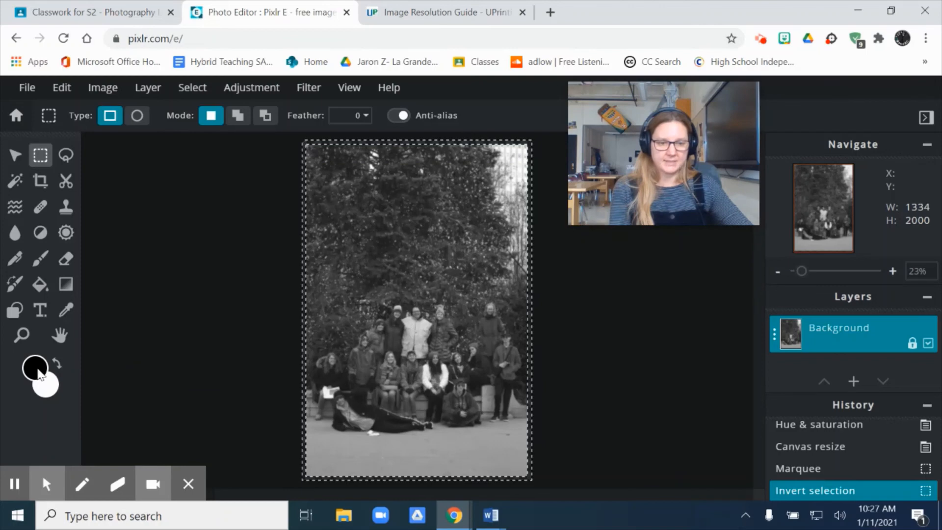
click(40, 284)
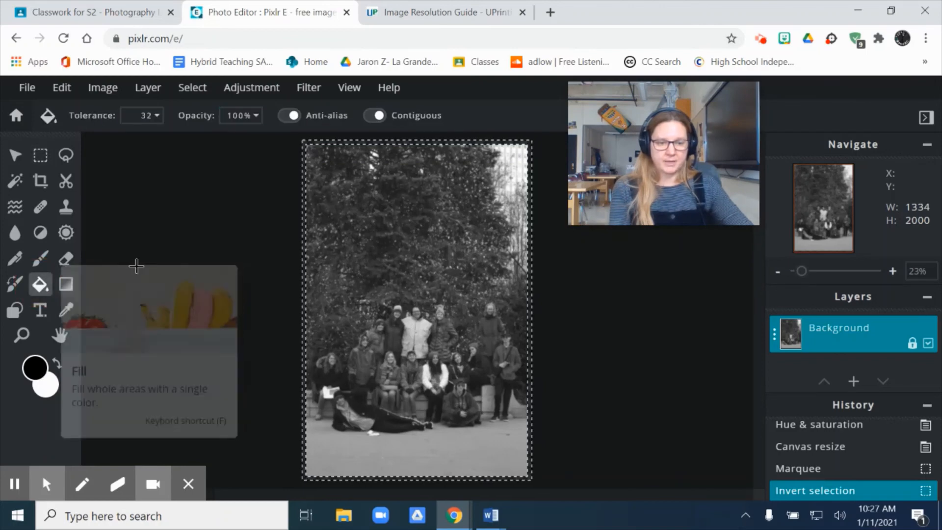
click(304, 157)
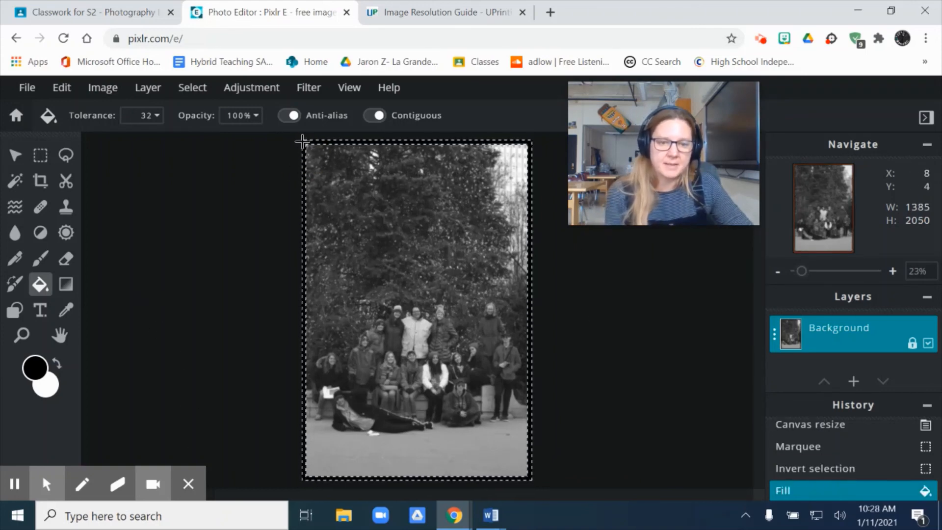
Step: Step back to the inverted selection in the edit history and refill the border with black
click(892, 271)
click(892, 271)
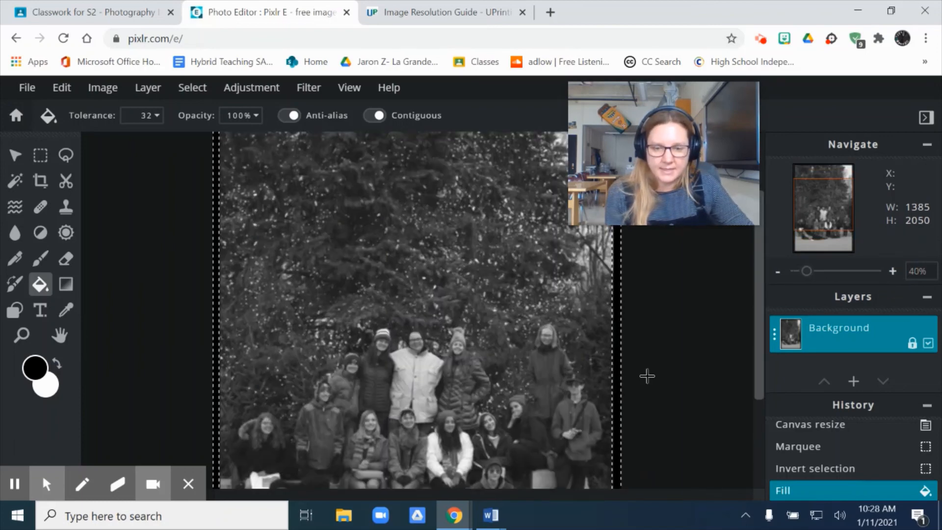
scroll(867, 459, down, 1)
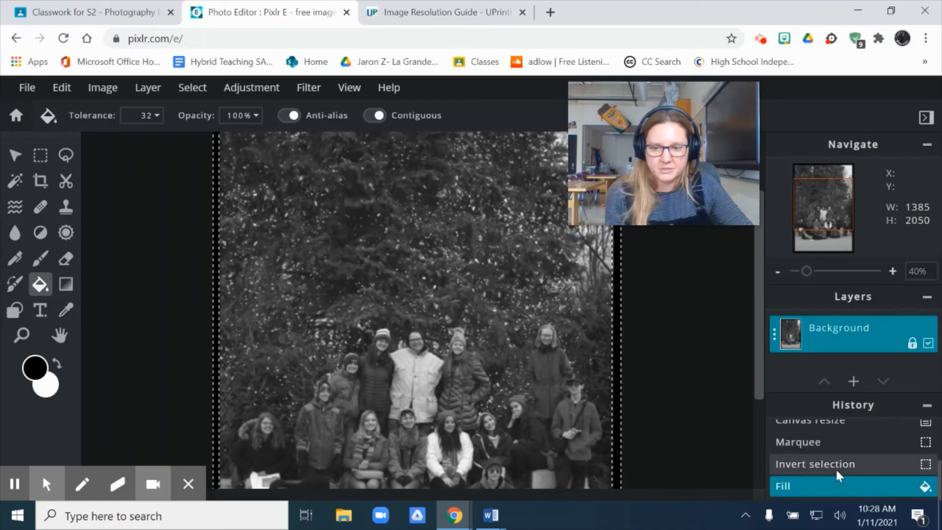
click(816, 466)
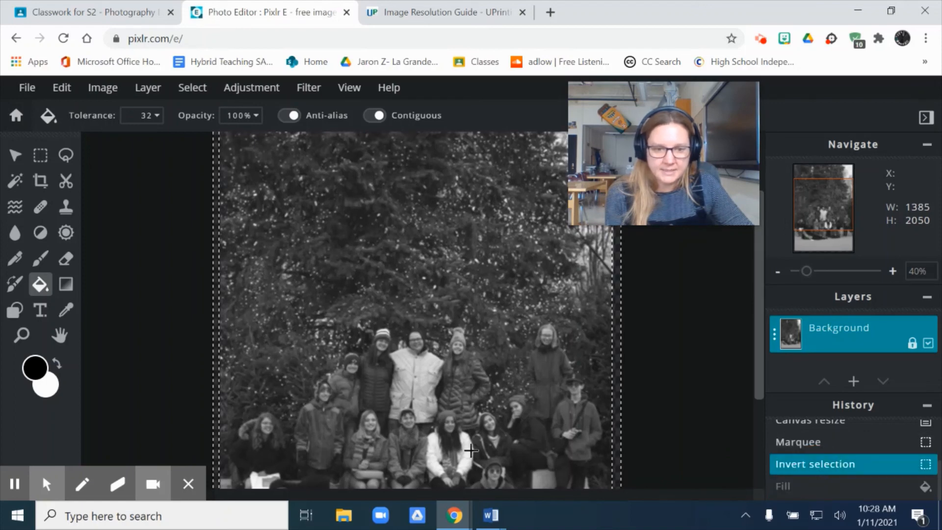
click(616, 400)
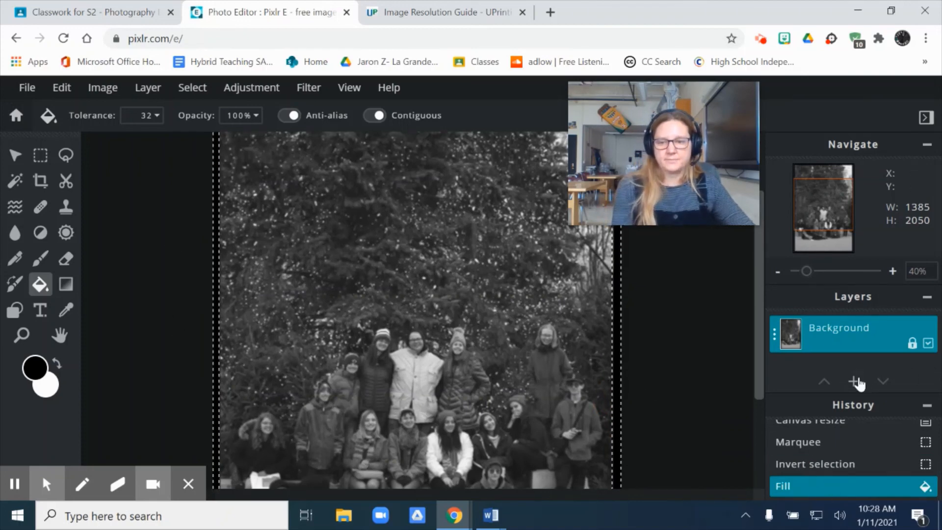
Step: Deselect the black border around the whole photo
click(776, 271)
click(775, 270)
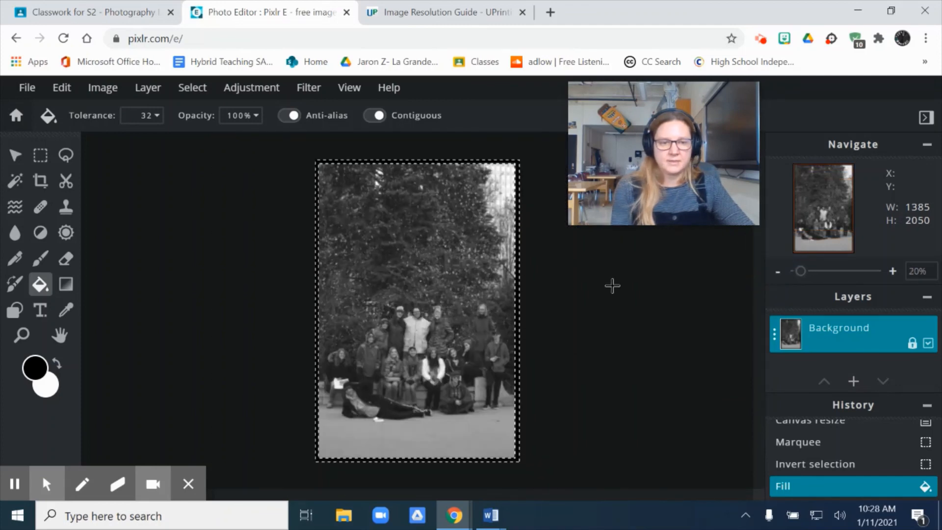
click(183, 89)
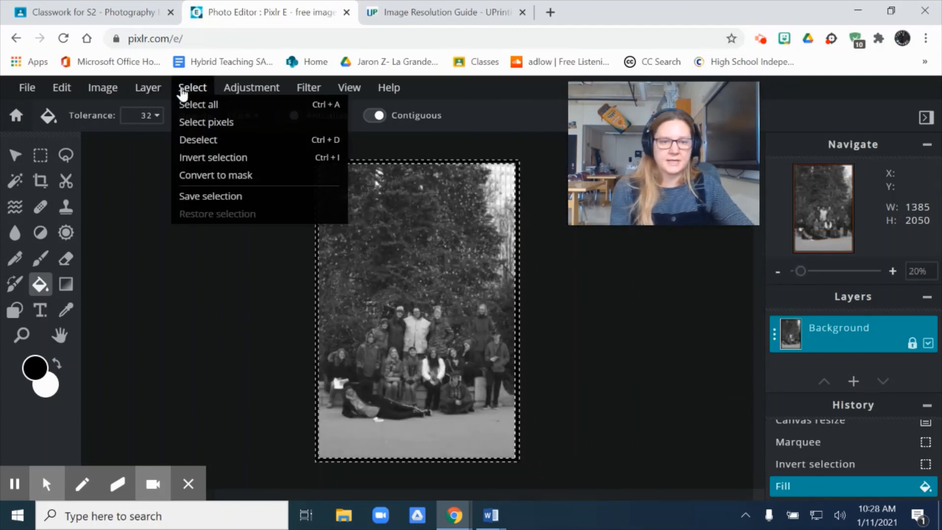
click(189, 142)
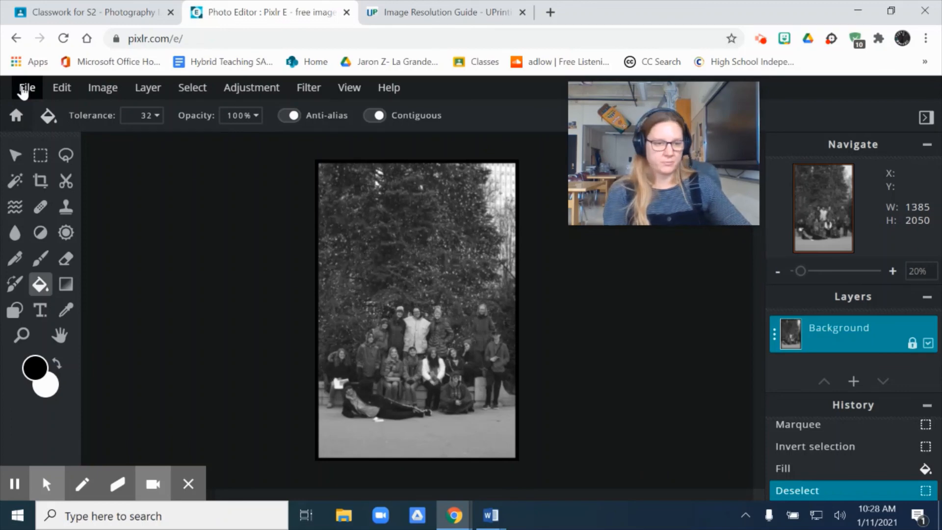
Step: Download the image as a JPG at 100% quality, naming the file with the surname followed by "Editing#1"
click(23, 89)
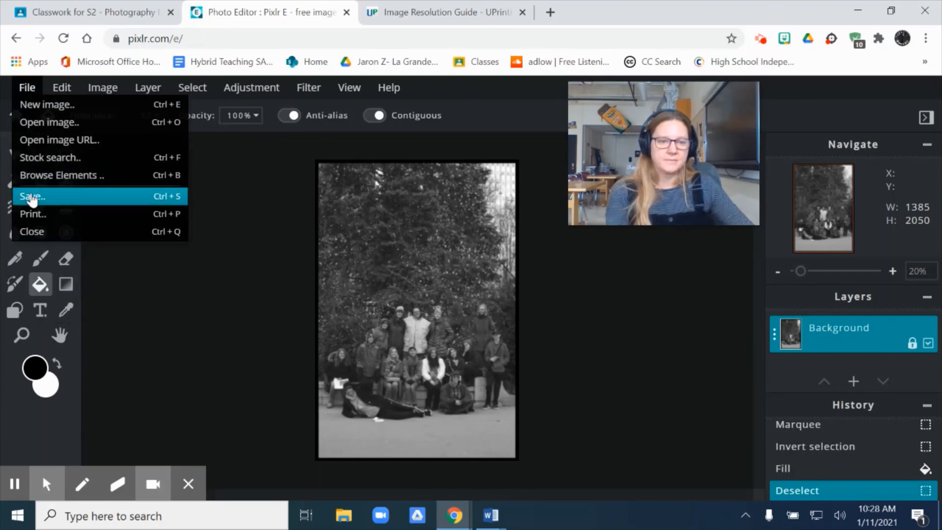
click(30, 197)
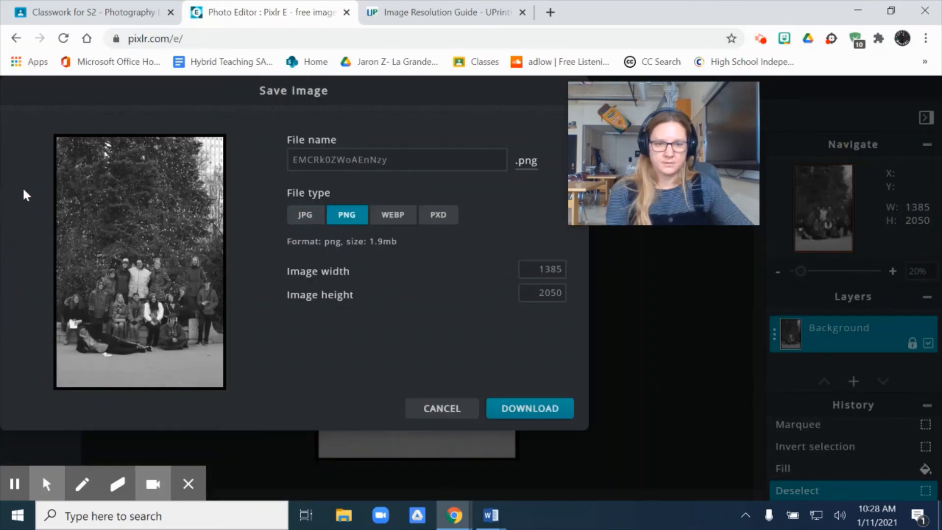
click(296, 216)
click(341, 162)
double_click(341, 162)
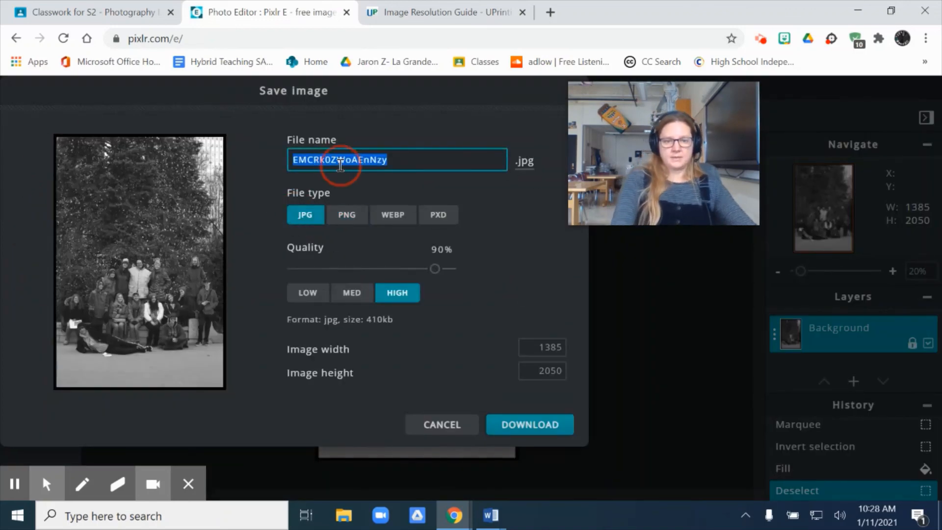
text(Es)
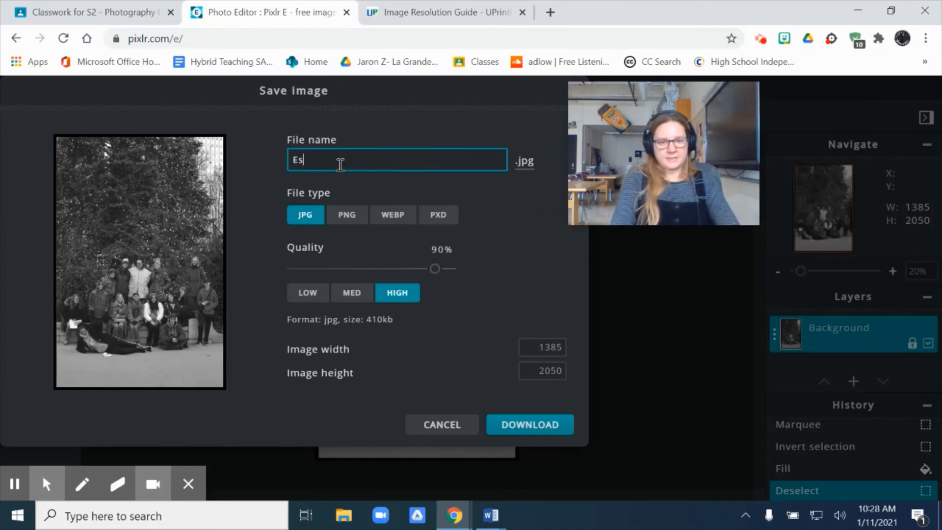
text(tabrookEdit)
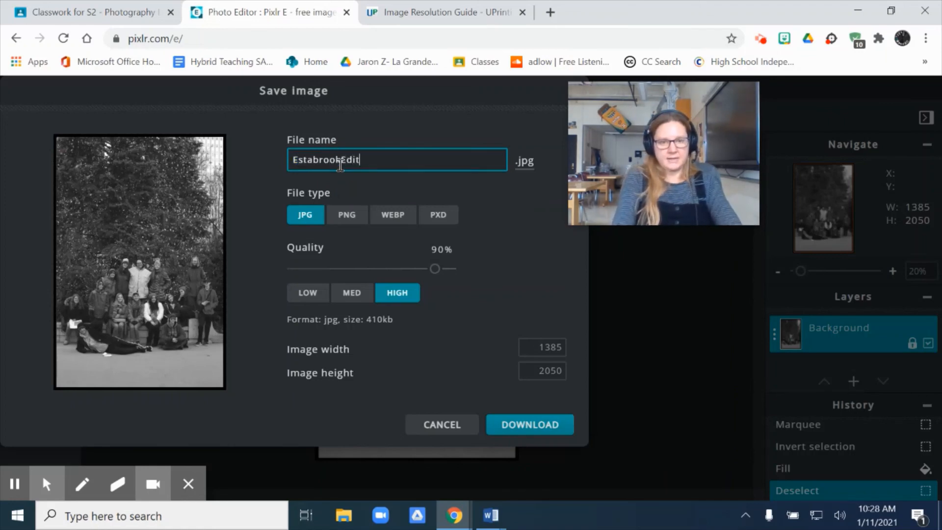
text(in)
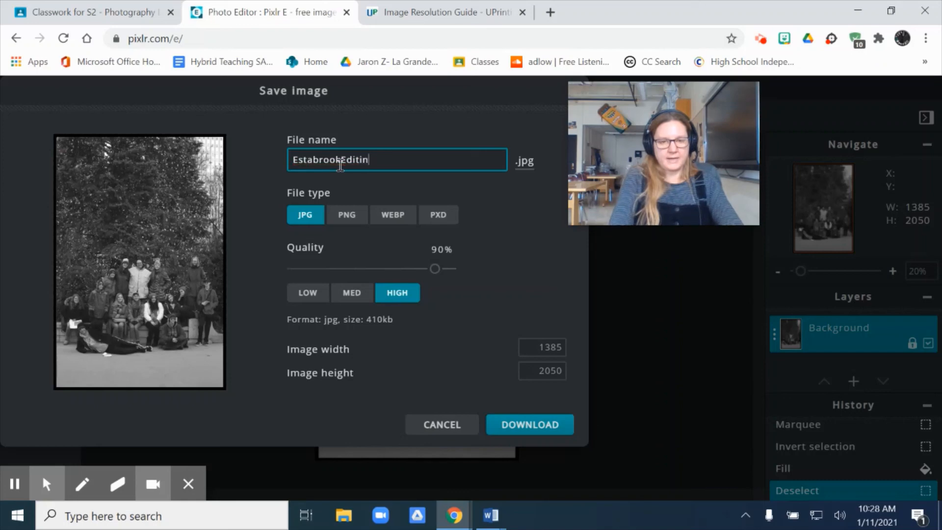
text(g#1)
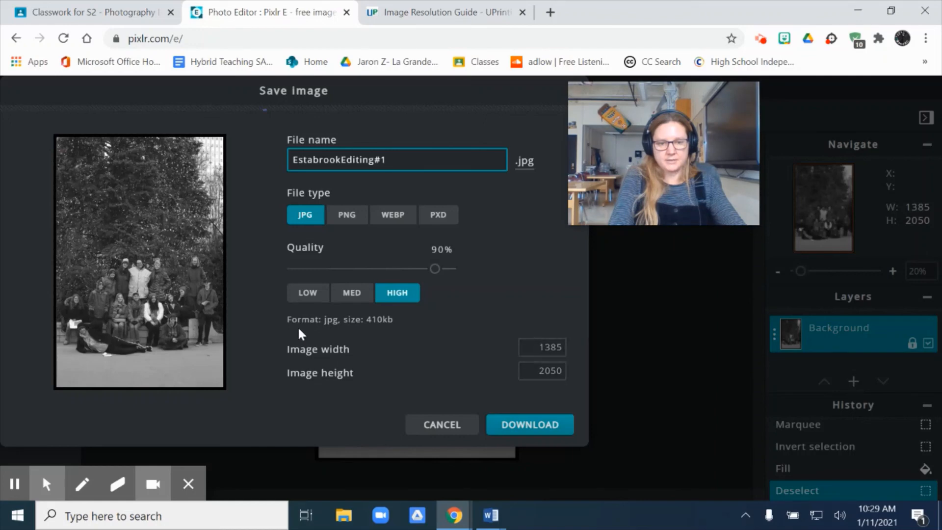
drag(435, 269, 471, 273)
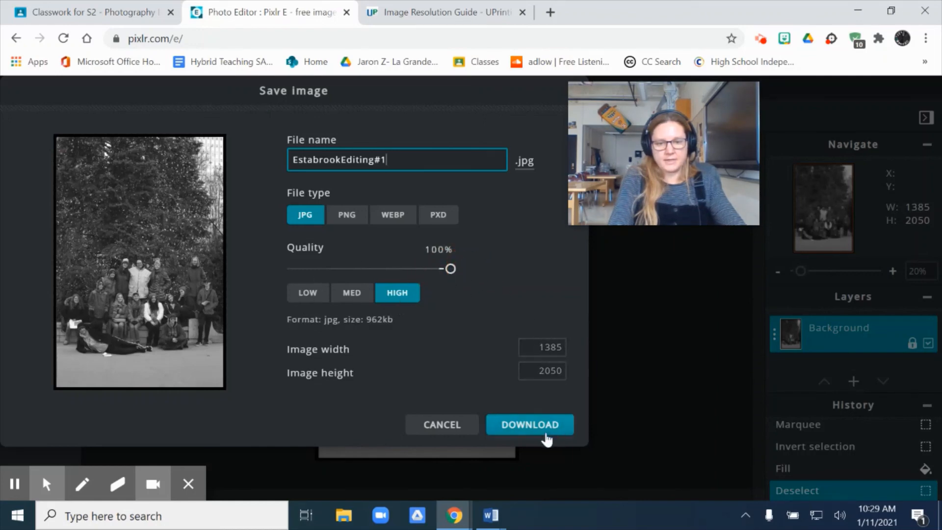
click(531, 426)
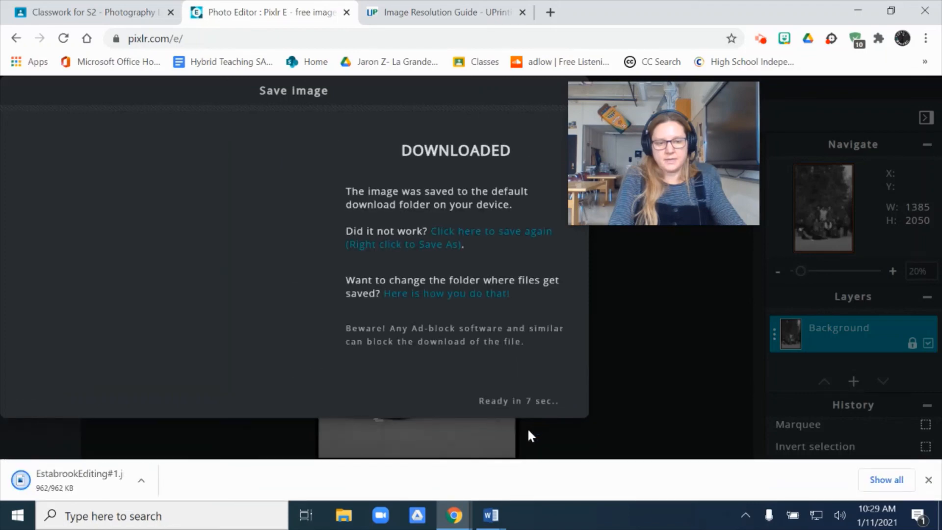